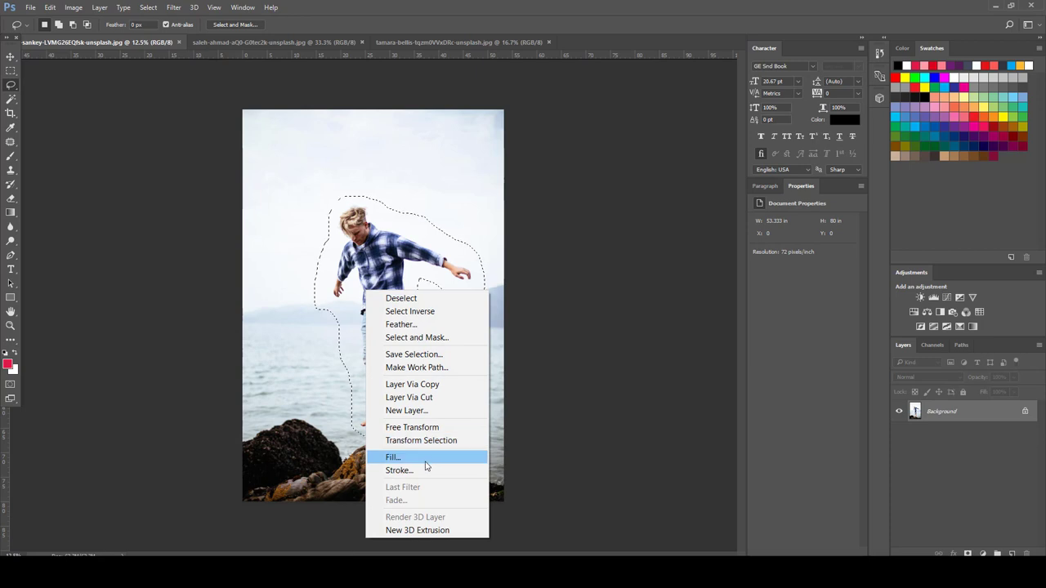
Remove the selected jumping man by filling the lasso selection with Content-Aware, and clear the selection
{"action": "left_click", "coordinate": [427, 458]}
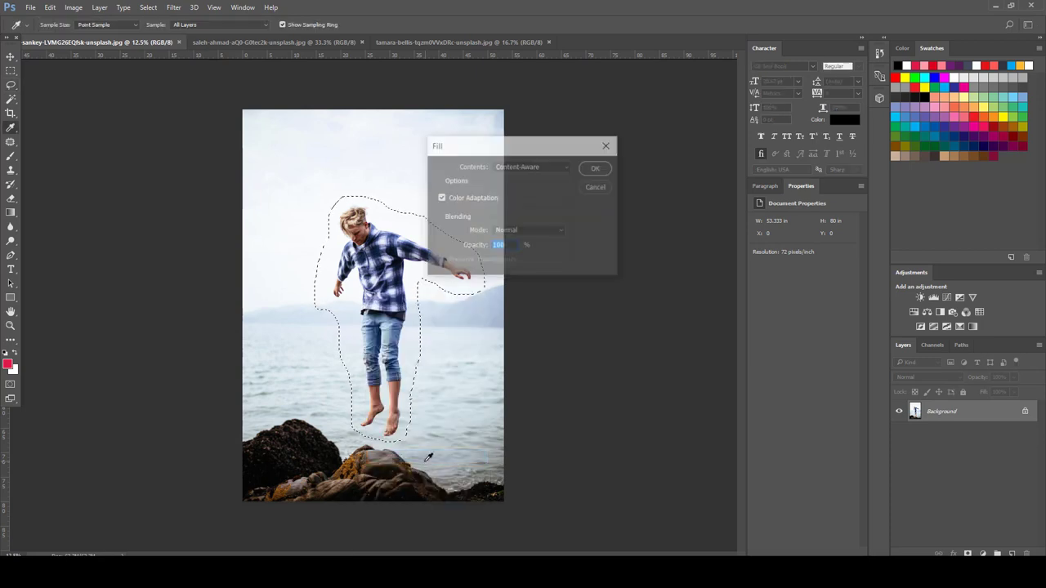
{"action": "left_click", "coordinate": [561, 166]}
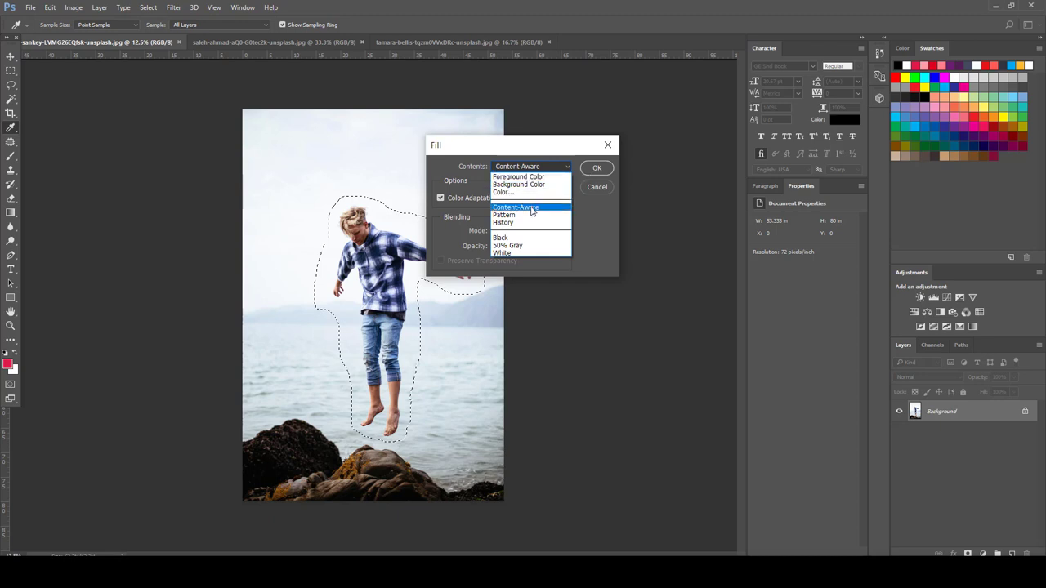
{"action": "left_click", "coordinate": [535, 209]}
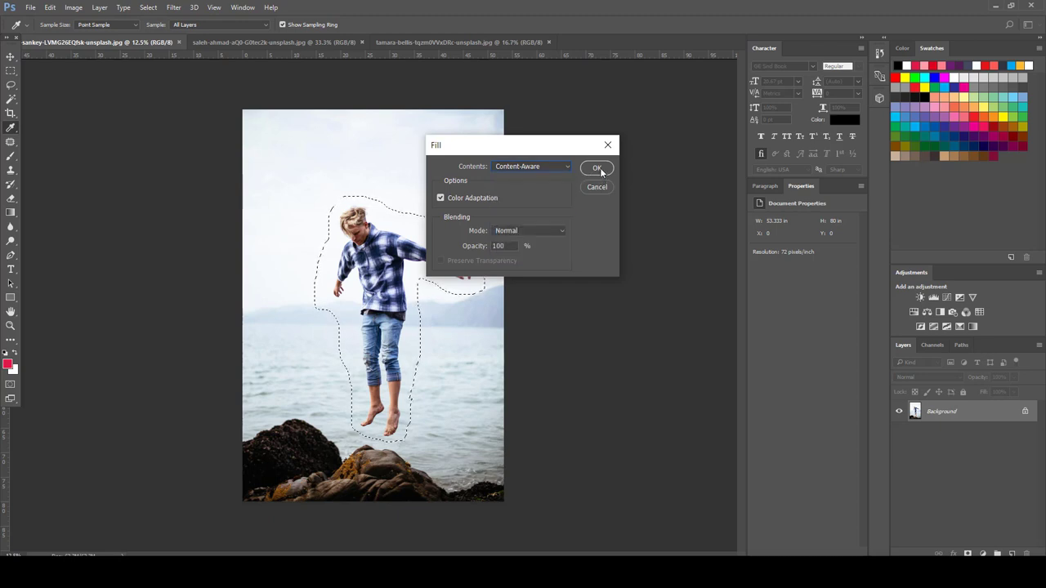
{"action": "left_click", "coordinate": [598, 169]}
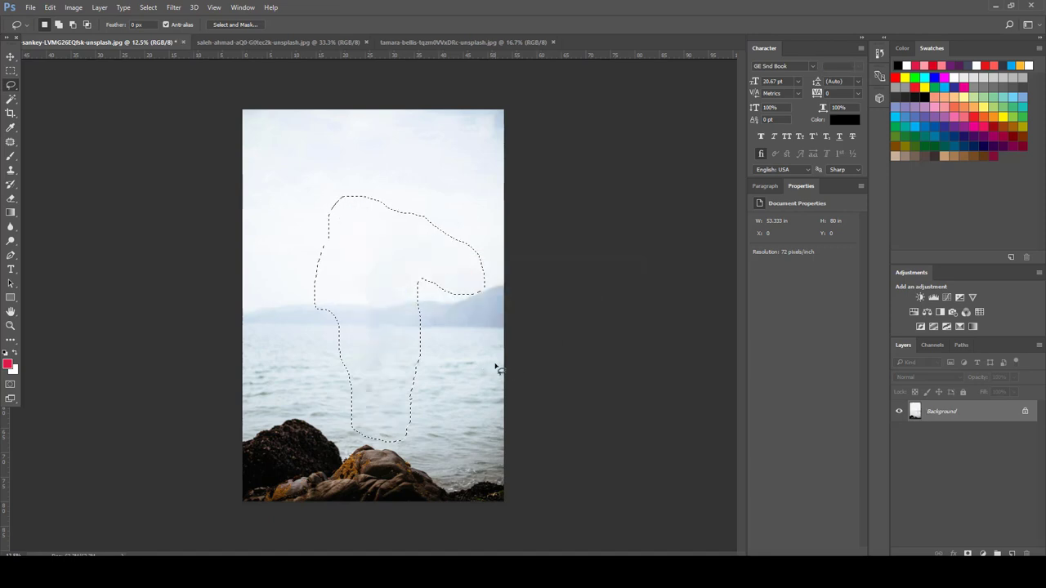
{"action": "key", "text": "ctrl+d"}
In the metal cup photo, remove the "Love" lettering with the Patch Tool by sampling the clean metal above it, and deselect
{"action": "left_click", "coordinate": [296, 41]}
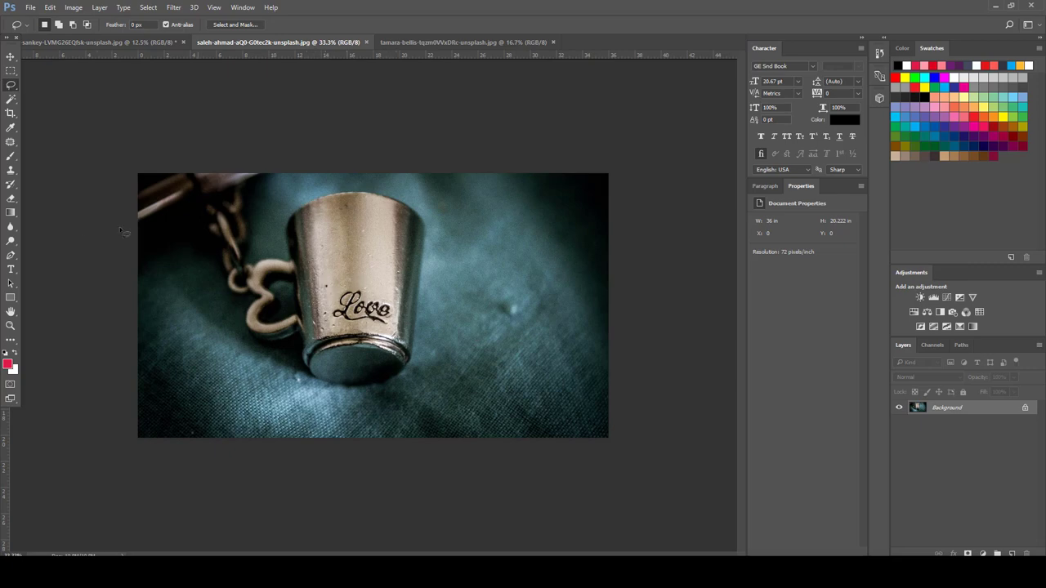
{"action": "left_click", "coordinate": [11, 141]}
{"action": "right_click", "coordinate": [11, 141]}
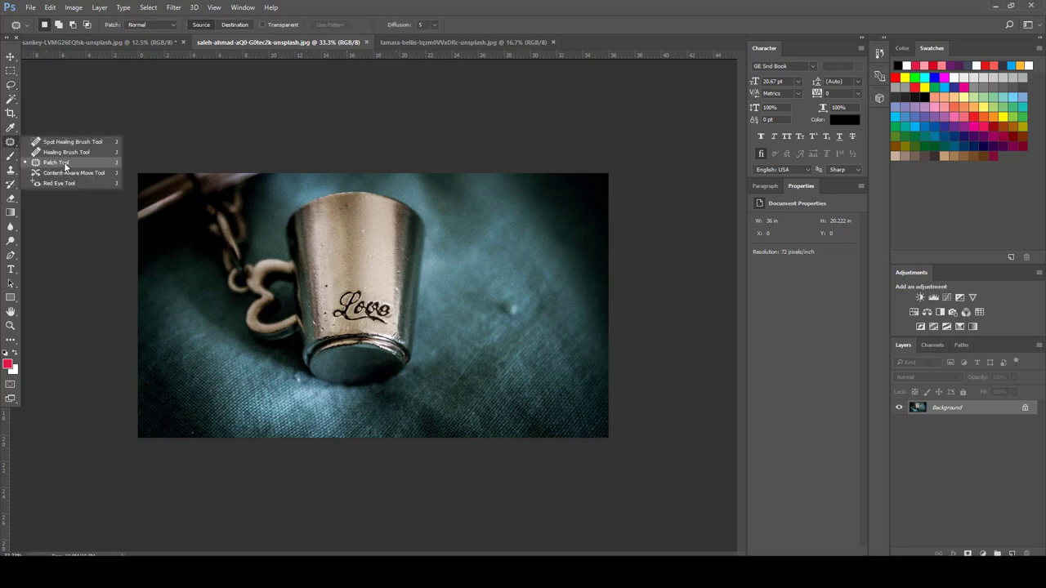
{"action": "left_click", "coordinate": [56, 163]}
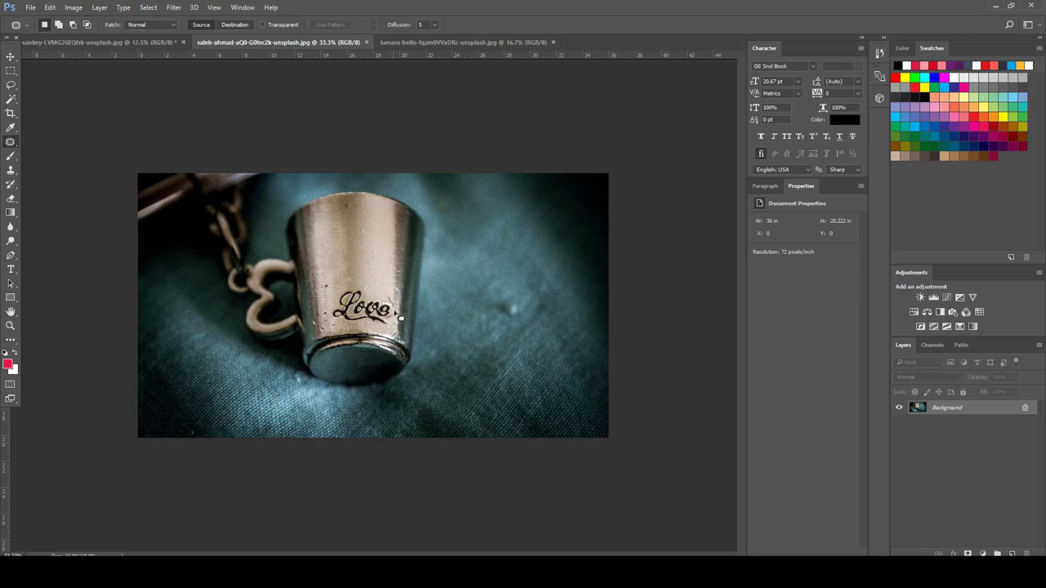
{"action": "left_click_drag", "start_coordinate": [399, 332], "coordinate": [350, 331]}
{"action": "left_click_drag", "start_coordinate": [343, 290], "coordinate": [379, 290]}
{"action": "mouse_move", "coordinate": [402, 324]}
{"action": "left_mouse_down"}
{"action": "mouse_move", "coordinate": [364, 282]}
{"action": "mouse_move", "coordinate": [364, 259]}
{"action": "mouse_move", "coordinate": [388, 258]}
{"action": "mouse_move", "coordinate": [365, 259]}
{"action": "left_mouse_up"}
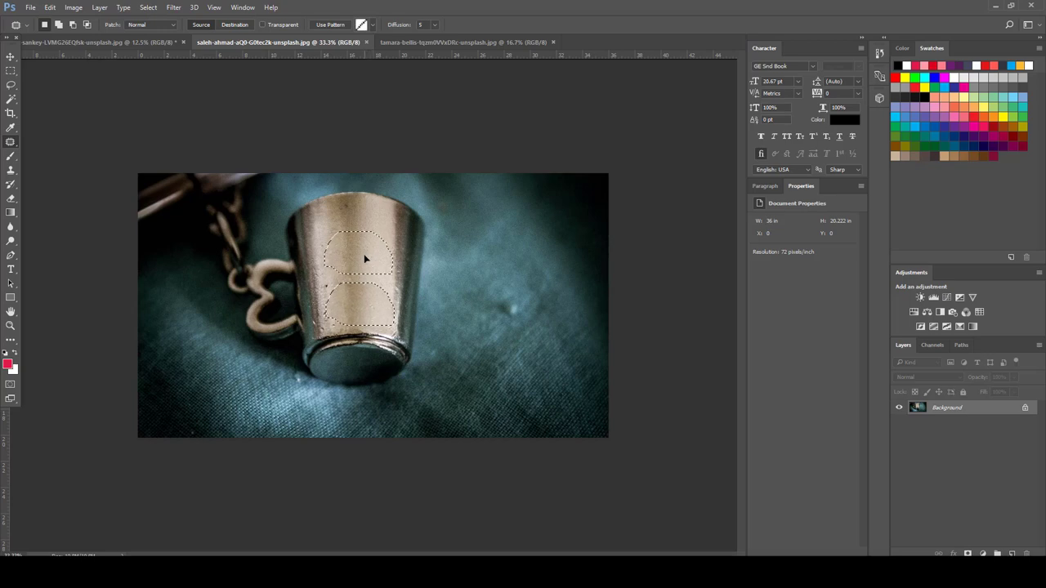
{"action": "mouse_move", "coordinate": [365, 259]}
{"action": "left_mouse_down"}
{"action": "mouse_move", "coordinate": [391, 257]}
{"action": "mouse_move", "coordinate": [330, 256]}
{"action": "mouse_move", "coordinate": [363, 244]}
{"action": "mouse_move", "coordinate": [365, 263]}
{"action": "left_mouse_up"}
{"action": "key", "text": "ctrl+d"}
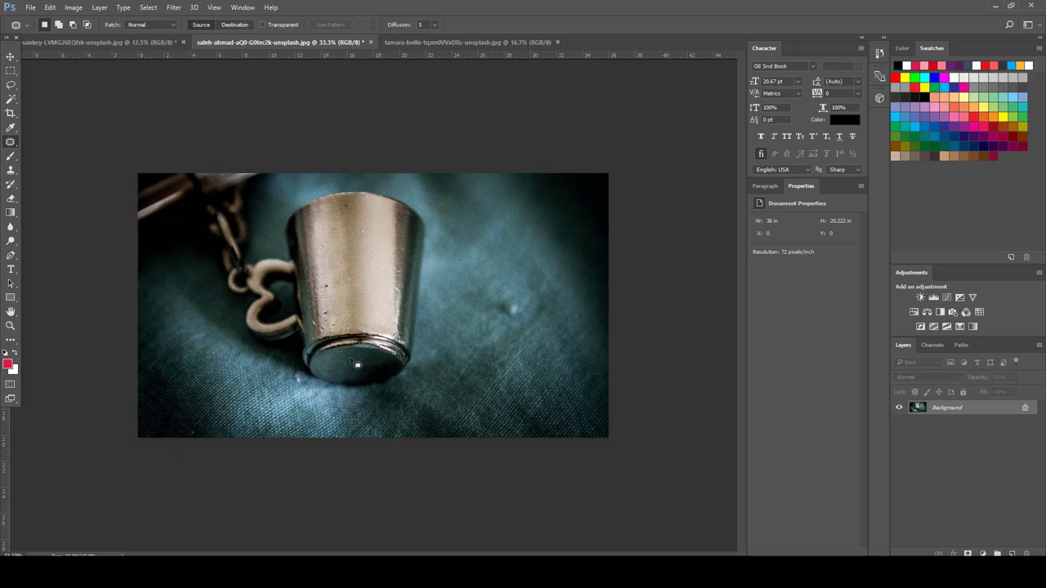
In the photo of the seated woman, clone brick wall over the top and near side of the bin with a size 300 Clone Stamp brush
{"action": "left_click", "coordinate": [482, 42]}
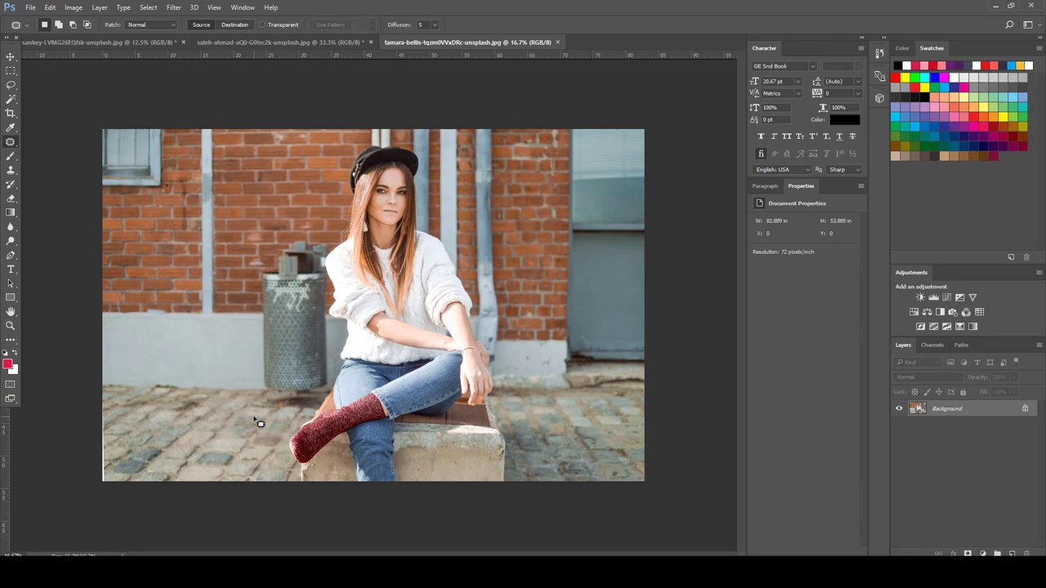
{"action": "scroll", "coordinate": [255, 408], "scroll_direction": "up", "scroll_amount": 2}
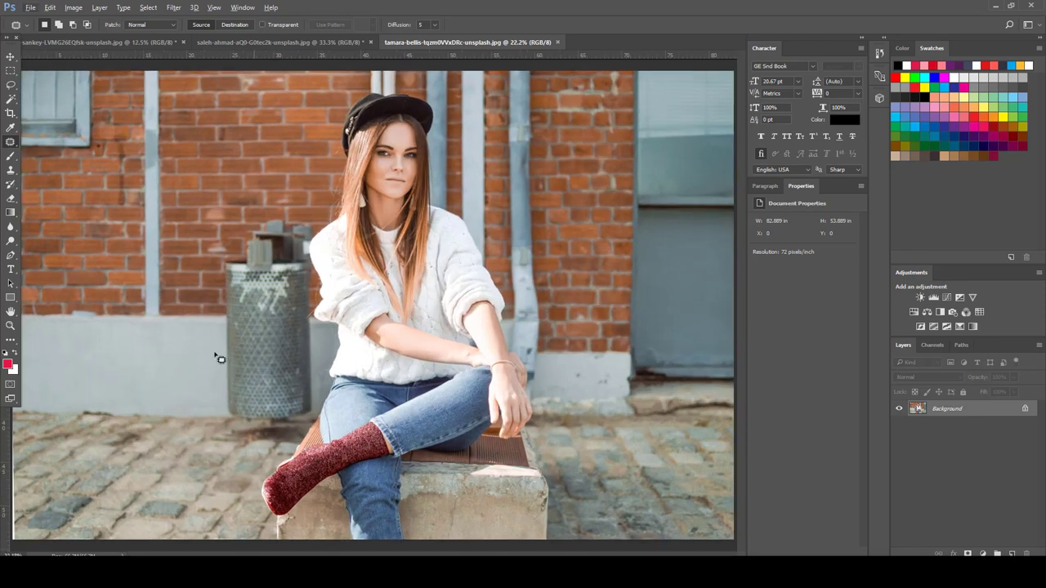
{"action": "scroll", "coordinate": [66, 306], "scroll_direction": "up", "scroll_amount": 1}
{"action": "scroll", "coordinate": [131, 316], "scroll_direction": "up", "scroll_amount": 1}
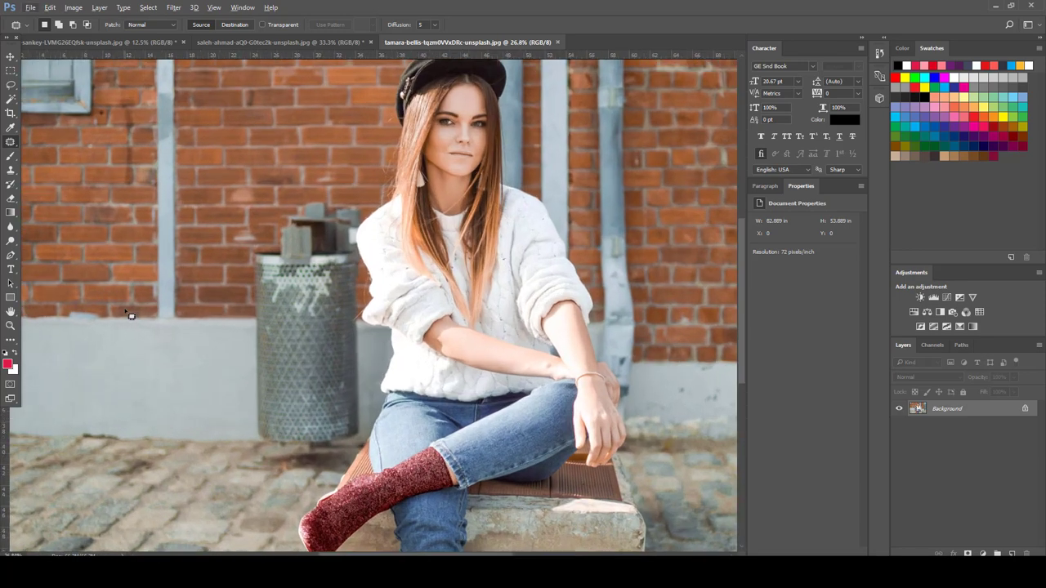
{"action": "left_click", "coordinate": [11, 169]}
{"action": "scroll", "coordinate": [163, 315], "scroll_direction": "up", "scroll_amount": 2}
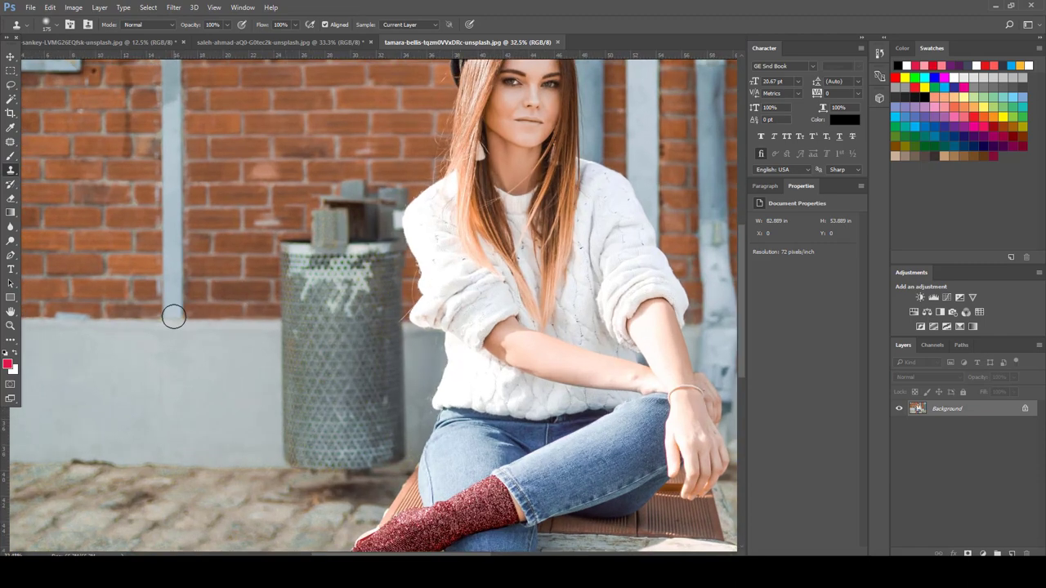
{"action": "scroll", "coordinate": [319, 239], "scroll_direction": "up", "scroll_amount": 2}
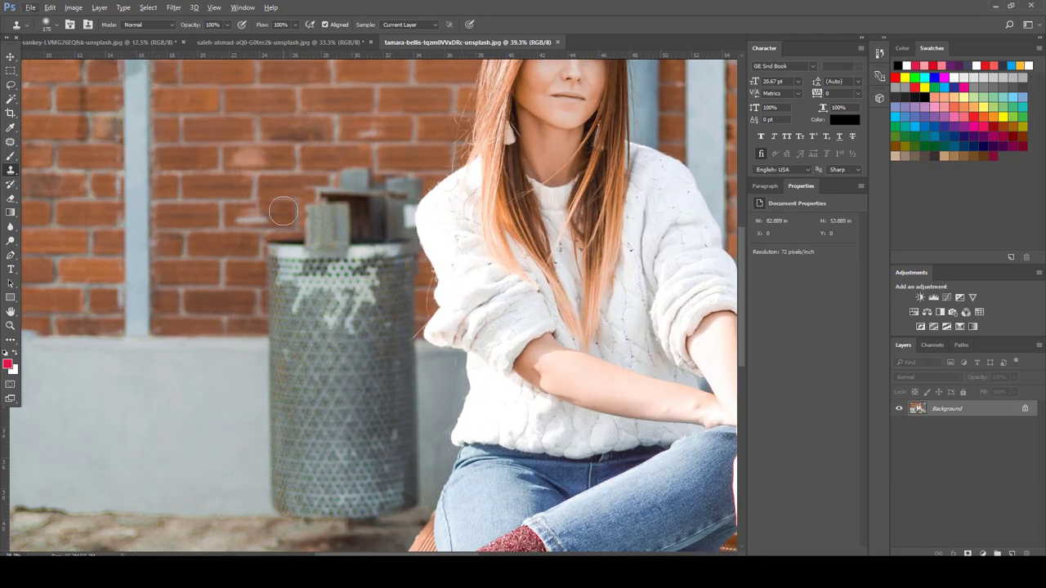
{"action": "key", "text": "bracketright"}
{"action": "key", "text": "bracketright"}
{"action": "key", "text": "bracketright"}
{"action": "left_click", "coordinate": [239, 201], "text": "alt"}
{"action": "mouse_move", "coordinate": [286, 205]}
{"action": "left_mouse_down"}
{"action": "mouse_move", "coordinate": [326, 200]}
{"action": "mouse_move", "coordinate": [311, 189]}
{"action": "mouse_move", "coordinate": [325, 221]}
{"action": "mouse_move", "coordinate": [362, 190]}
{"action": "mouse_move", "coordinate": [352, 190]}
{"action": "mouse_move", "coordinate": [327, 235]}
{"action": "mouse_move", "coordinate": [336, 294]}
{"action": "mouse_move", "coordinate": [327, 234]}
{"action": "mouse_move", "coordinate": [315, 260]}
{"action": "mouse_move", "coordinate": [326, 278]}
{"action": "mouse_move", "coordinate": [339, 254]}
{"action": "mouse_move", "coordinate": [340, 266]}
{"action": "mouse_move", "coordinate": [287, 266]}
{"action": "mouse_move", "coordinate": [277, 256]}
{"action": "mouse_move", "coordinate": [268, 270]}
{"action": "mouse_move", "coordinate": [293, 300]}
{"action": "mouse_move", "coordinate": [277, 313]}
{"action": "mouse_move", "coordinate": [290, 431]}
{"action": "mouse_move", "coordinate": [275, 467]}
{"action": "mouse_move", "coordinate": [309, 397]}
{"action": "mouse_move", "coordinate": [311, 320]}
{"action": "left_mouse_up"}
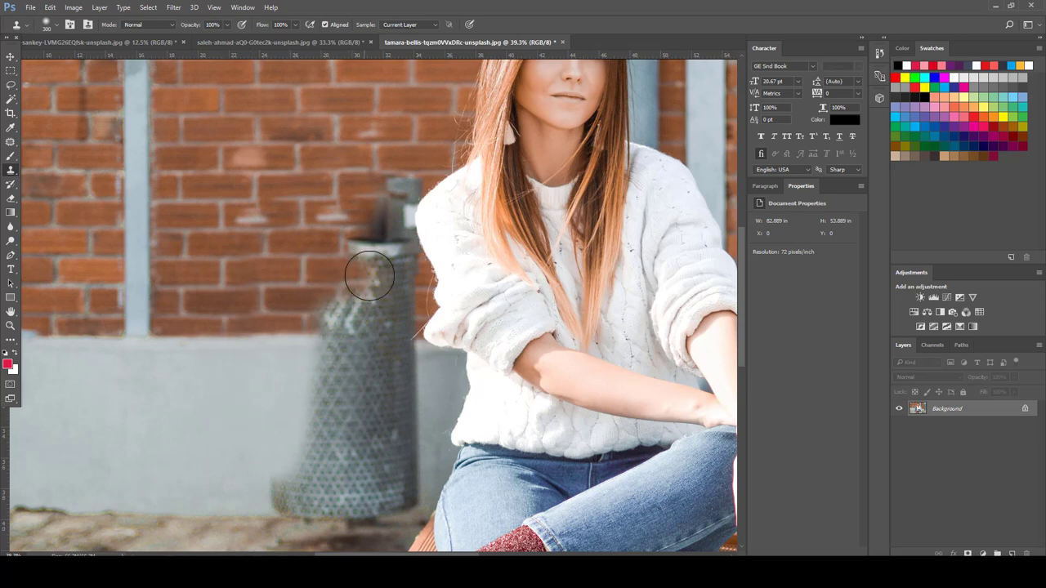
Sample clean brickwork beside the bin and clone brick and grey wall over more of its body down to the base
{"action": "left_click", "coordinate": [266, 255], "text": "alt"}
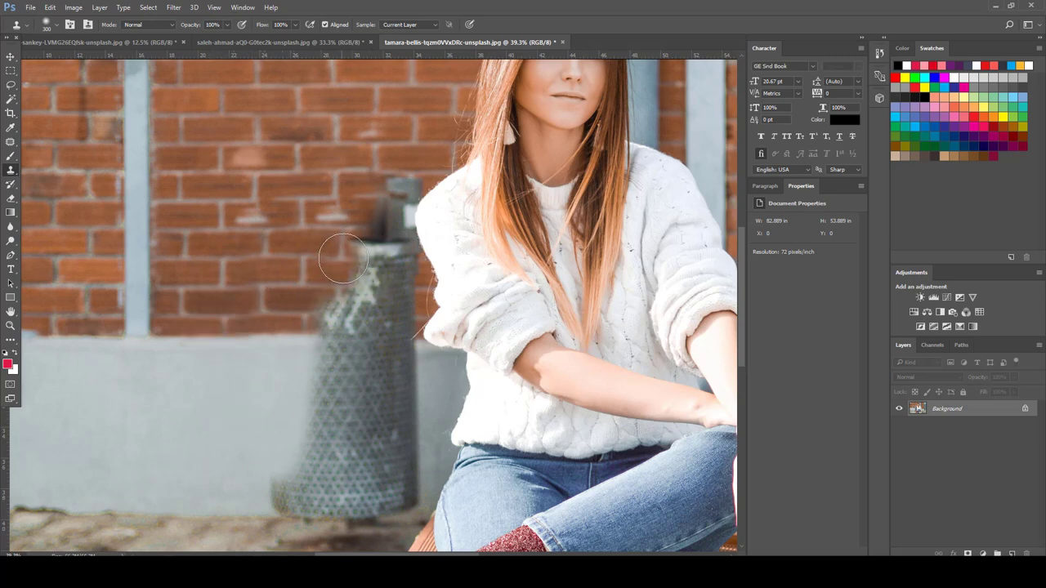
{"action": "mouse_move", "coordinate": [338, 246]}
{"action": "left_mouse_down"}
{"action": "mouse_move", "coordinate": [331, 353]}
{"action": "mouse_move", "coordinate": [340, 346]}
{"action": "mouse_move", "coordinate": [313, 418]}
{"action": "mouse_move", "coordinate": [321, 432]}
{"action": "mouse_move", "coordinate": [353, 377]}
{"action": "mouse_move", "coordinate": [377, 185]}
{"action": "mouse_move", "coordinate": [373, 359]}
{"action": "mouse_move", "coordinate": [388, 391]}
{"action": "mouse_move", "coordinate": [344, 449]}
{"action": "mouse_move", "coordinate": [292, 461]}
{"action": "left_mouse_up"}
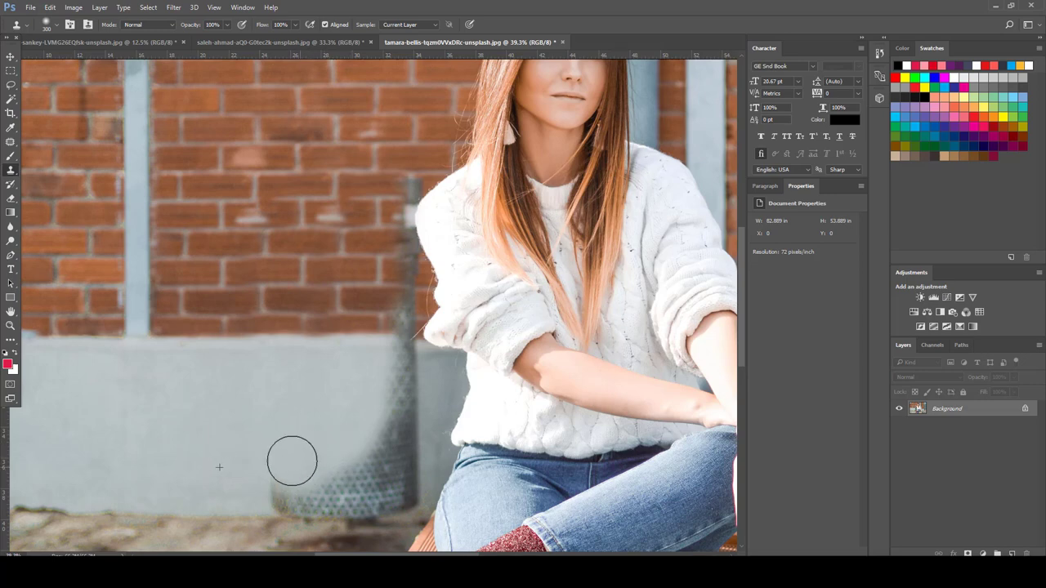
{"action": "scroll", "coordinate": [292, 461], "scroll_direction": "down", "scroll_amount": 5}
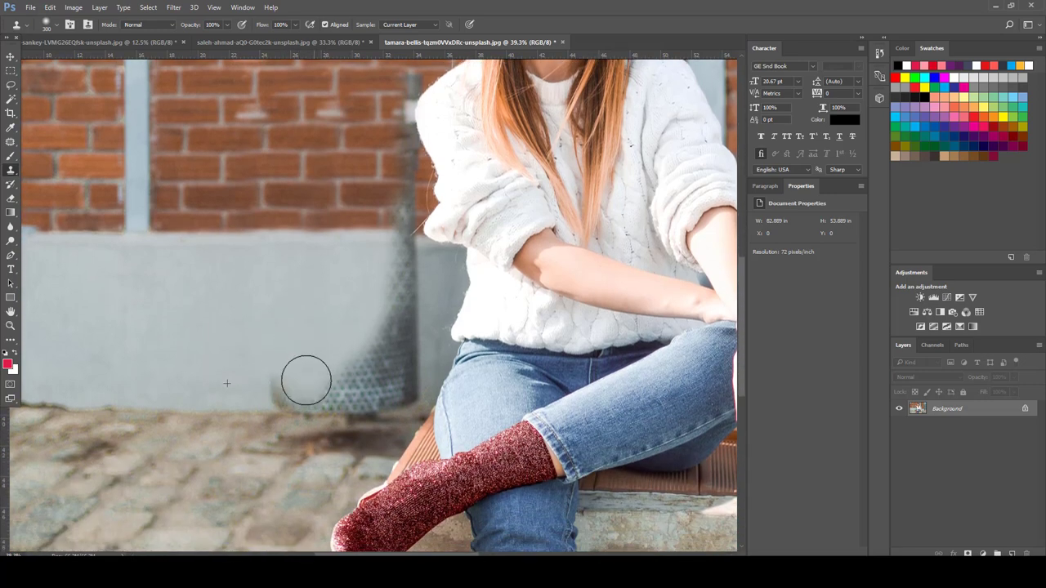
{"action": "mouse_move", "coordinate": [306, 380]}
{"action": "left_mouse_down"}
{"action": "mouse_move", "coordinate": [278, 374]}
{"action": "mouse_move", "coordinate": [302, 392]}
{"action": "mouse_move", "coordinate": [374, 390]}
{"action": "mouse_move", "coordinate": [312, 345]}
{"action": "left_mouse_up"}
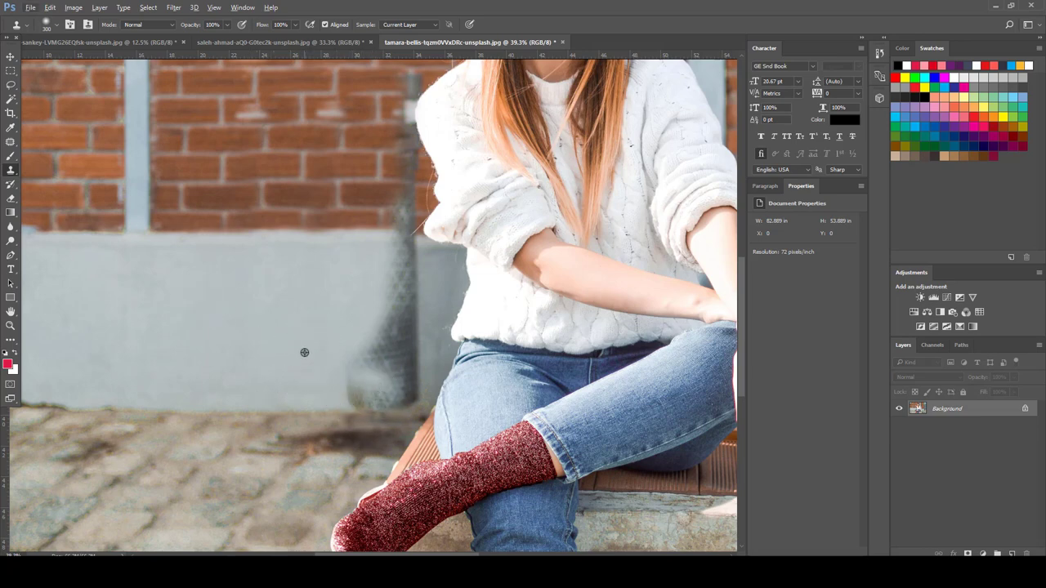
Reduce the Clone Stamp brush to size 100 and clone brick texture over the dark bin remnant beside the woman's sleeve
{"action": "scroll", "coordinate": [304, 352], "scroll_direction": "up", "scroll_amount": 4}
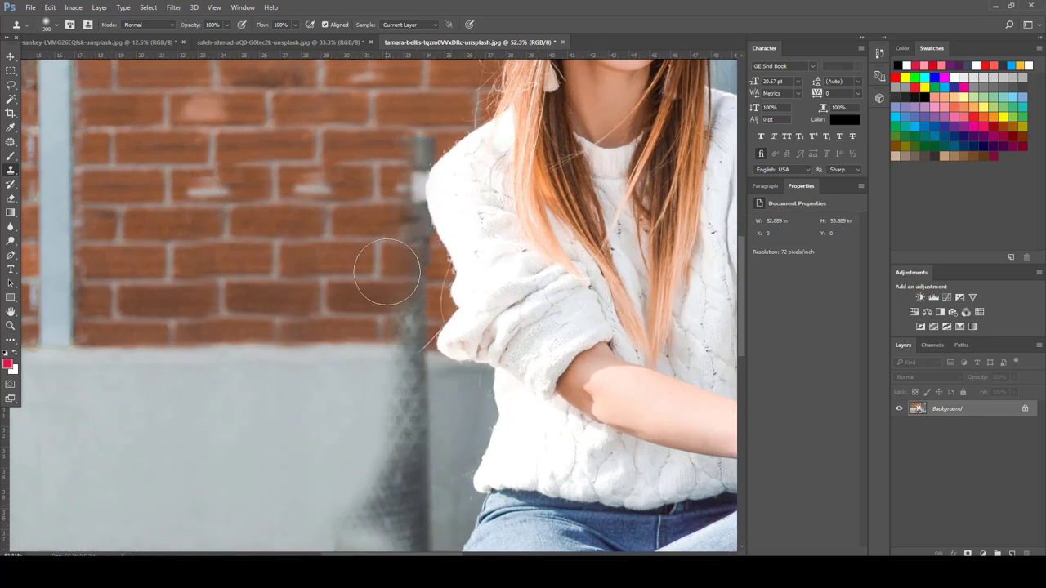
{"action": "key", "text": "bracketleft"}
{"action": "key", "text": "bracketleft"}
{"action": "key", "text": "bracketleft"}
{"action": "key", "text": "bracketleft"}
{"action": "key", "text": "bracketleft"}
{"action": "key", "text": "bracketleft"}
{"action": "left_click", "coordinate": [311, 163], "text": "alt"}
{"action": "mouse_move", "coordinate": [415, 161]}
{"action": "left_mouse_down"}
{"action": "mouse_move", "coordinate": [429, 145]}
{"action": "mouse_move", "coordinate": [410, 143]}
{"action": "mouse_move", "coordinate": [411, 214]}
{"action": "mouse_move", "coordinate": [417, 229]}
{"action": "mouse_move", "coordinate": [423, 221]}
{"action": "mouse_move", "coordinate": [415, 206]}
{"action": "mouse_move", "coordinate": [409, 320]}
{"action": "left_mouse_up"}
{"action": "scroll", "coordinate": [368, 296], "scroll_direction": "down", "scroll_amount": 2}
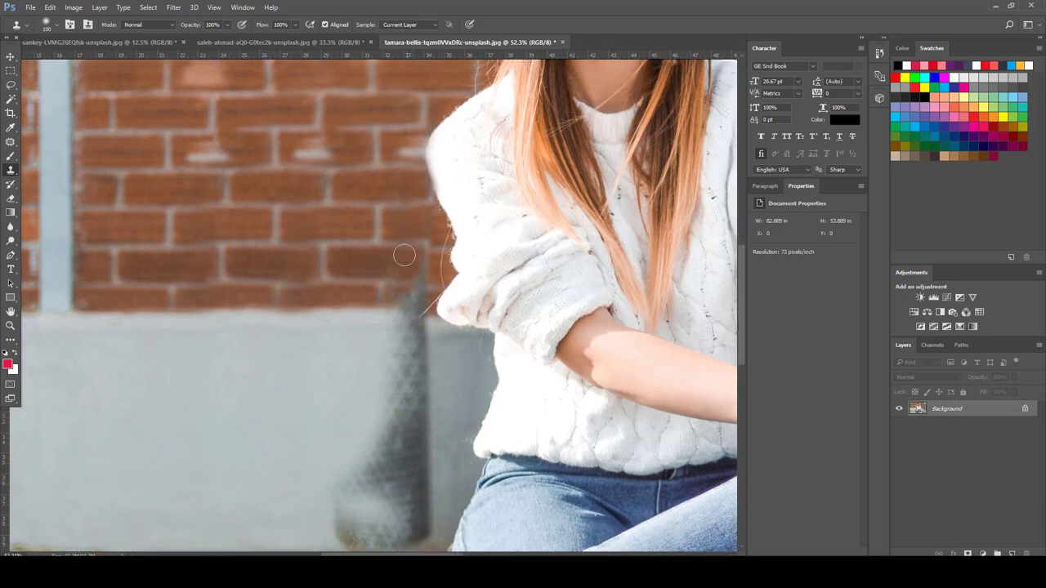
Outline the brick area beside the woman's sleeve with the Polygonal Lasso Tool, following the sweater's edge
{"action": "scroll", "coordinate": [408, 210], "scroll_direction": "up", "scroll_amount": 2}
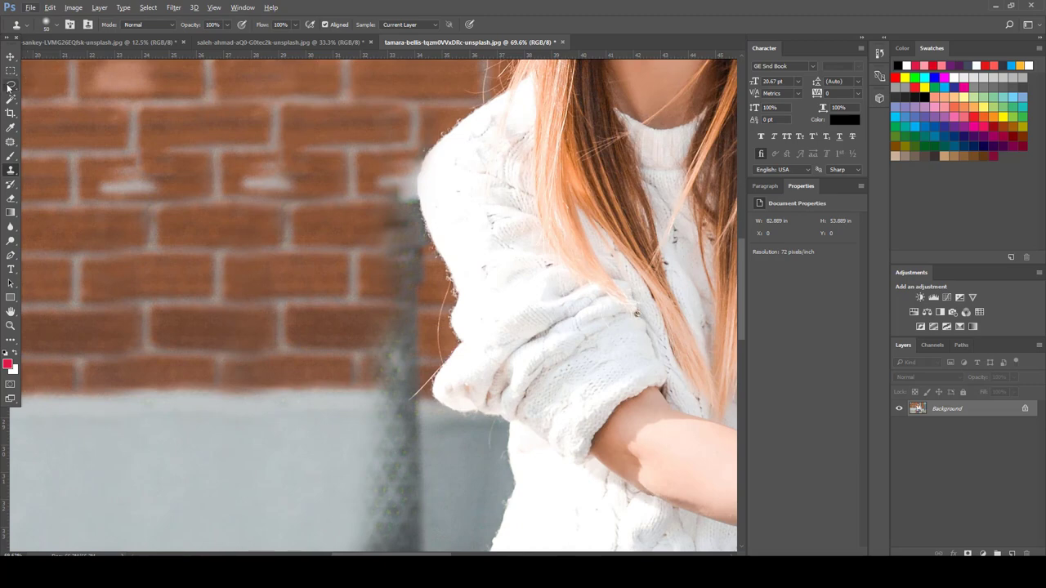
{"action": "right_click", "coordinate": [10, 85]}
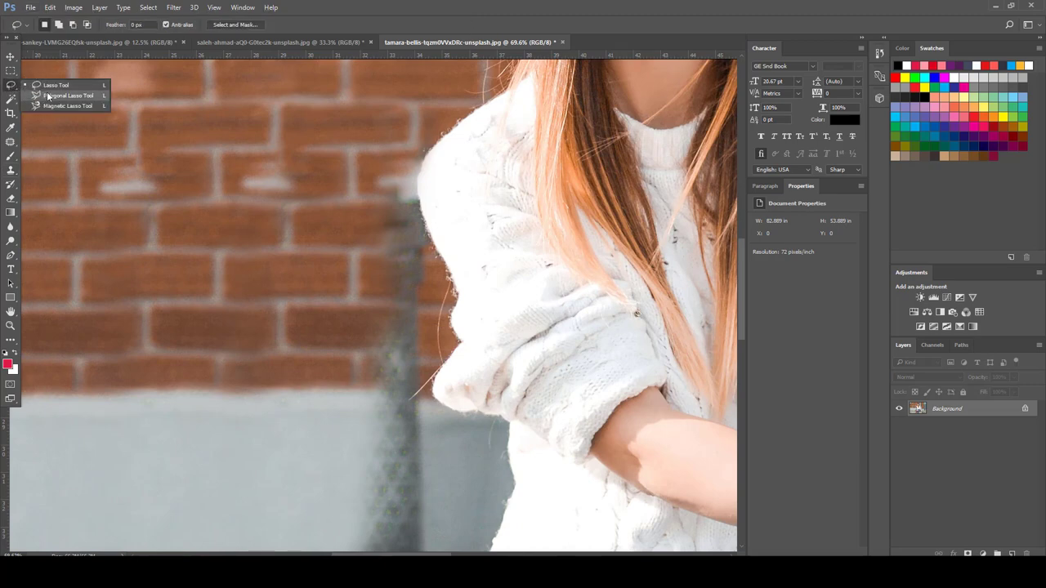
{"action": "left_click", "coordinate": [57, 95]}
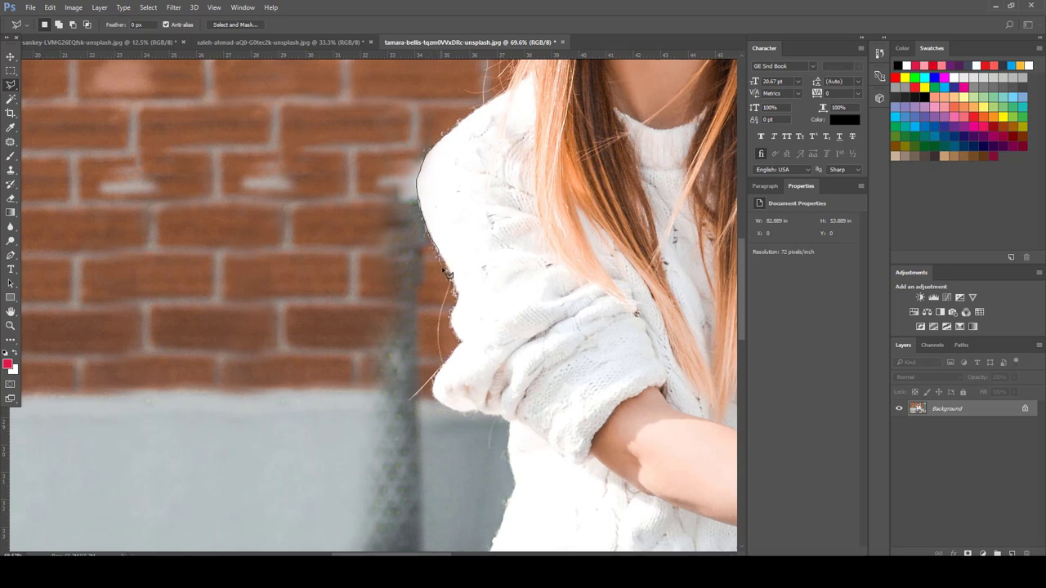
{"action": "mouse_move", "coordinate": [446, 299]}
{"action": "left_mouse_down"}
{"action": "mouse_move", "coordinate": [437, 355]}
{"action": "mouse_move", "coordinate": [376, 402]}
{"action": "mouse_move", "coordinate": [272, 376]}
{"action": "mouse_move", "coordinate": [212, 262]}
{"action": "mouse_move", "coordinate": [206, 174]}
{"action": "mouse_move", "coordinate": [242, 111]}
{"action": "mouse_move", "coordinate": [350, 84]}
{"action": "mouse_move", "coordinate": [431, 107]}
{"action": "mouse_move", "coordinate": [465, 136]}
{"action": "left_mouse_up"}
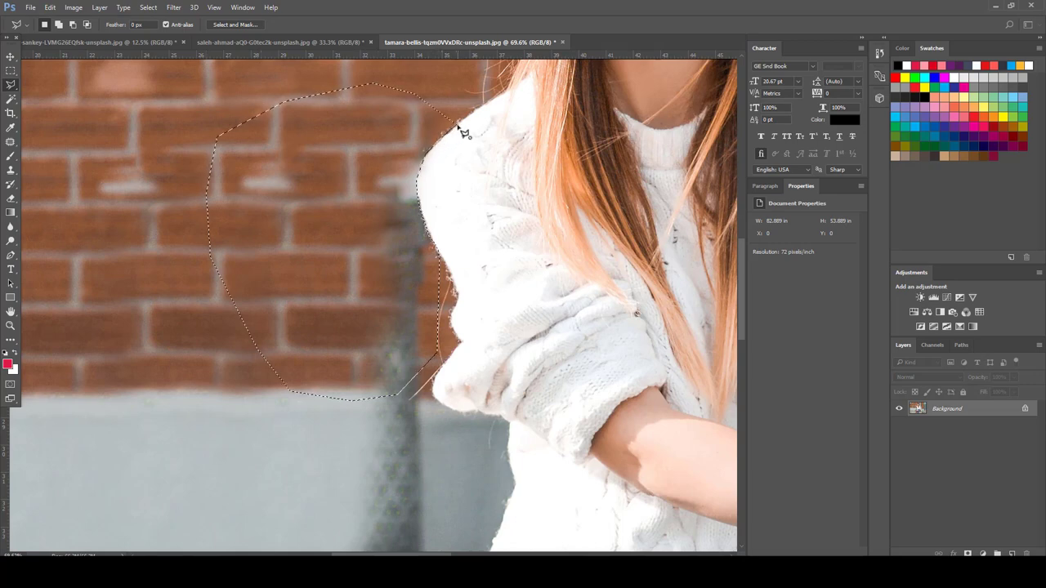
Within the selection, clone bricks over the upper bin remnant along the sleeve and over the white patches on the brickwork
{"action": "left_click", "coordinate": [10, 170]}
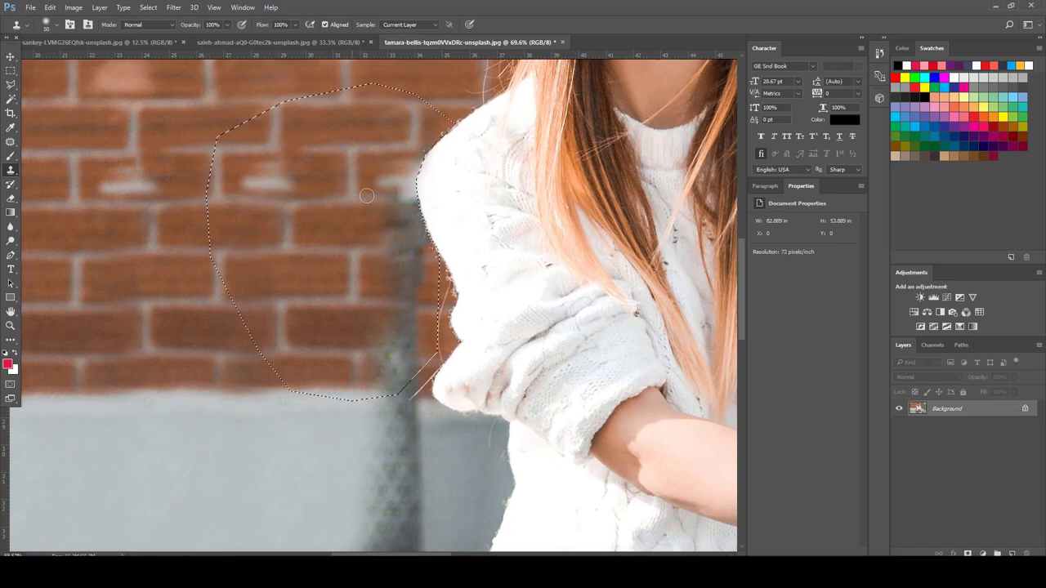
{"action": "mouse_move", "coordinate": [404, 184]}
{"action": "left_mouse_down"}
{"action": "mouse_move", "coordinate": [420, 158]}
{"action": "mouse_move", "coordinate": [408, 159]}
{"action": "mouse_move", "coordinate": [397, 183]}
{"action": "left_mouse_up"}
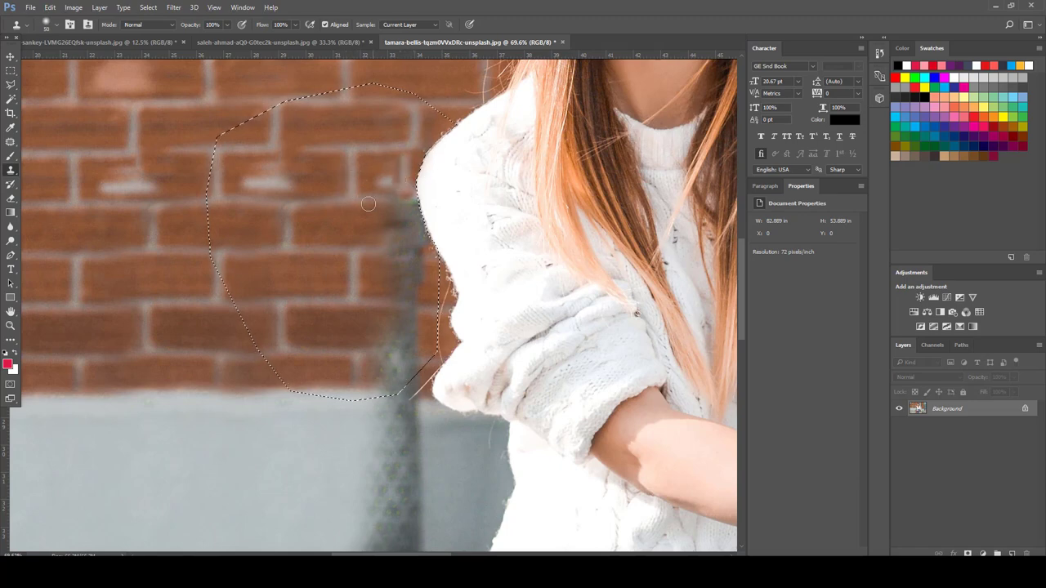
{"action": "key", "text": "ctrl+z"}
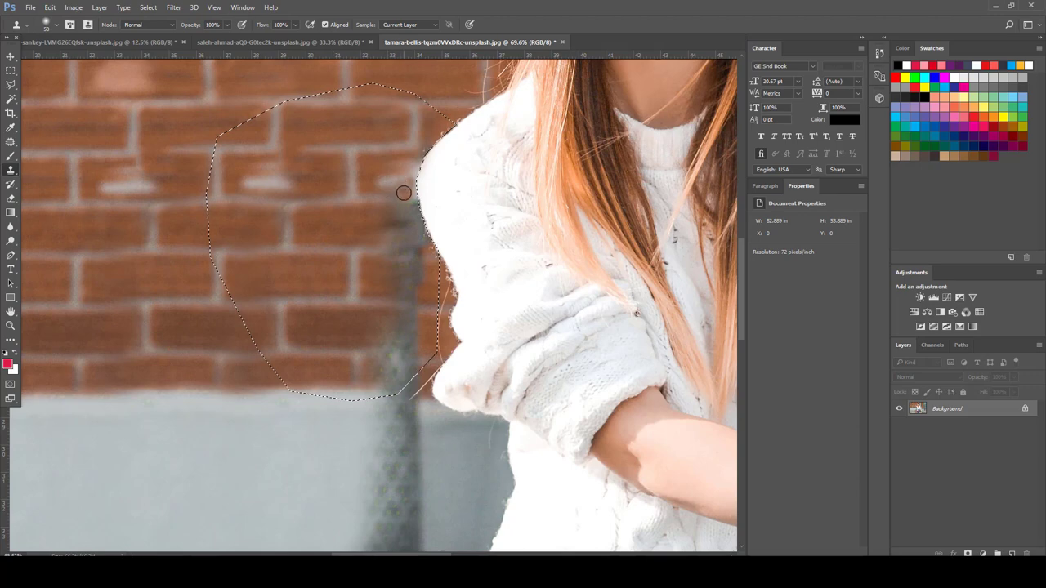
{"action": "mouse_move", "coordinate": [405, 194]}
{"action": "left_mouse_down"}
{"action": "mouse_move", "coordinate": [416, 164]}
{"action": "mouse_move", "coordinate": [387, 182]}
{"action": "mouse_move", "coordinate": [426, 151]}
{"action": "left_mouse_up"}
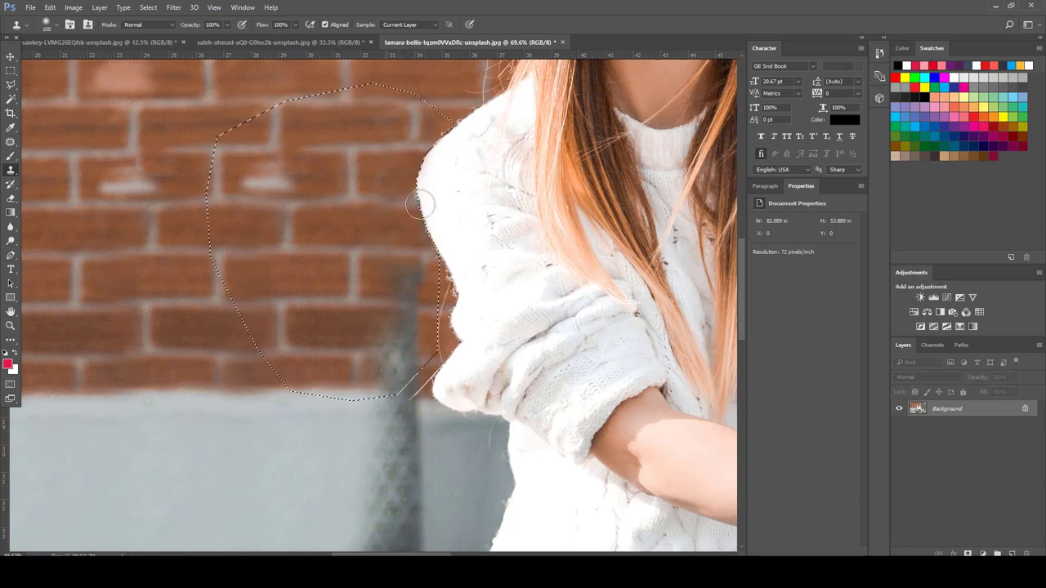
{"action": "left_click", "coordinate": [225, 228], "text": "alt"}
{"action": "mouse_move", "coordinate": [273, 194]}
{"action": "left_mouse_down"}
{"action": "mouse_move", "coordinate": [275, 175]}
{"action": "mouse_move", "coordinate": [260, 177]}
{"action": "left_mouse_up"}
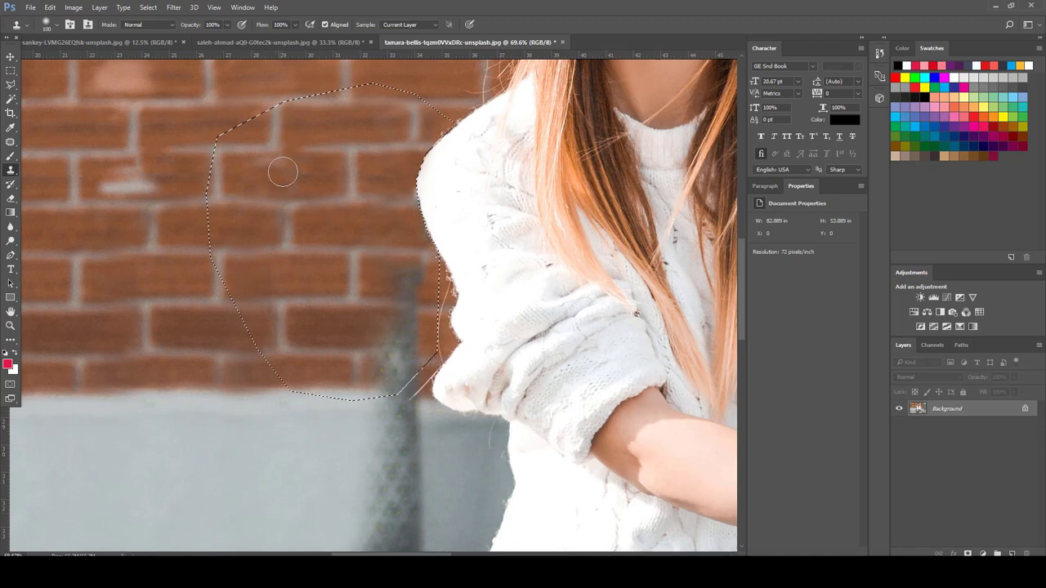
Clone the lower brick rows over the bin remnant down to the grey wall inside the selection, and deselect
{"action": "scroll", "coordinate": [410, 238], "scroll_direction": "down", "scroll_amount": 2}
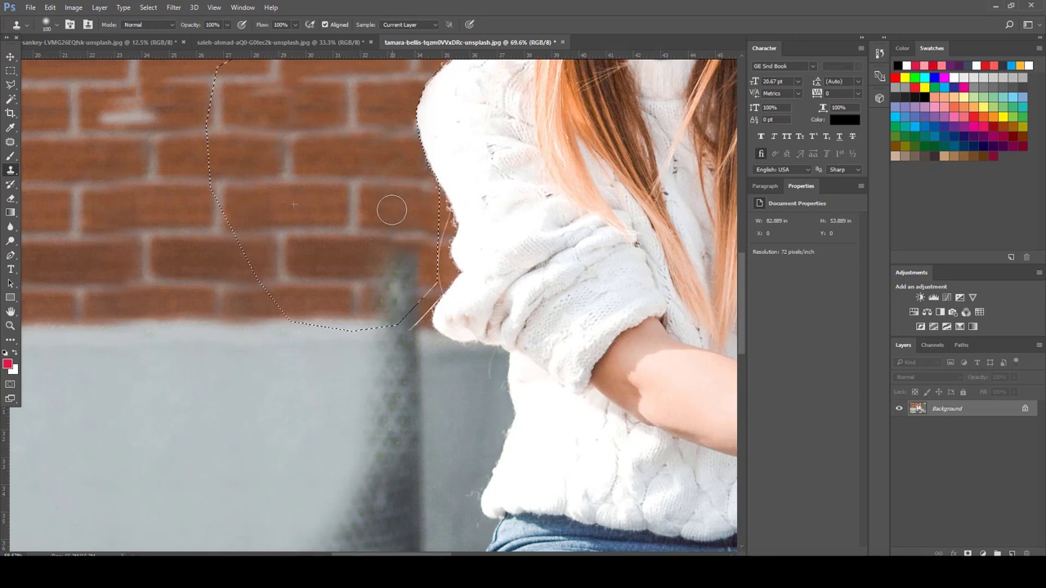
{"action": "left_click", "coordinate": [338, 261], "text": "alt"}
{"action": "left_click_drag", "start_coordinate": [392, 262], "coordinate": [412, 262]}
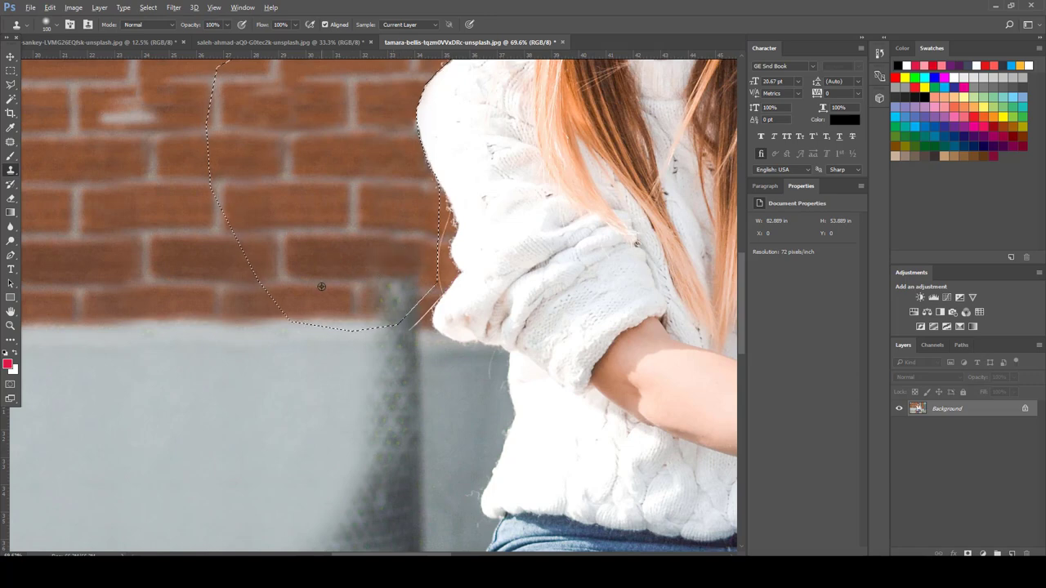
{"action": "mouse_move", "coordinate": [324, 286]}
{"action": "left_mouse_down"}
{"action": "mouse_move", "coordinate": [419, 294]}
{"action": "mouse_move", "coordinate": [372, 303]}
{"action": "mouse_move", "coordinate": [409, 300]}
{"action": "mouse_move", "coordinate": [360, 344]}
{"action": "left_mouse_up"}
{"action": "key", "text": "ctrl+d"}
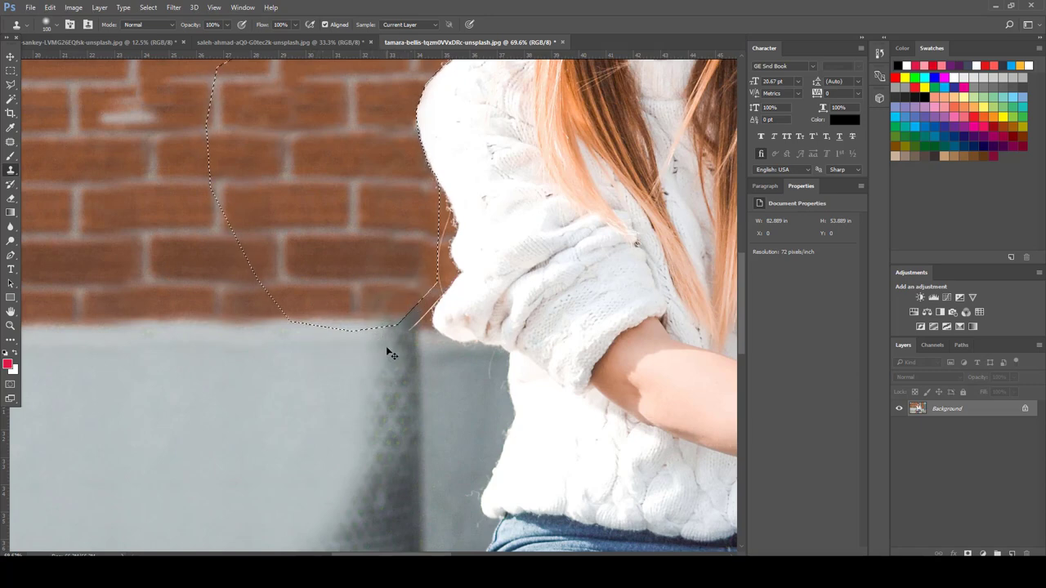
{"action": "scroll", "coordinate": [410, 307], "scroll_direction": "down", "scroll_amount": 3}
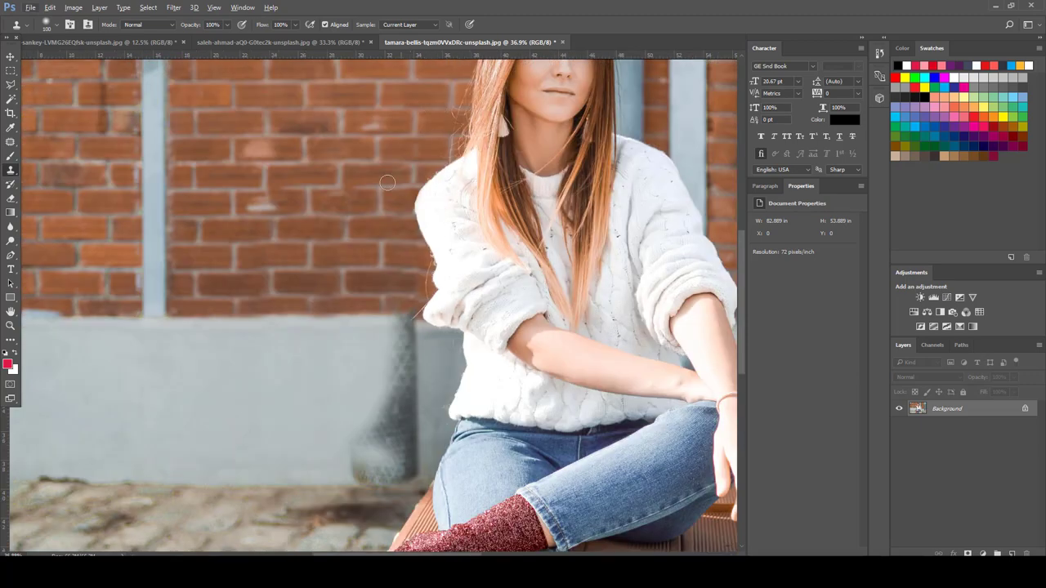
{"action": "scroll", "coordinate": [392, 315], "scroll_direction": "down", "scroll_amount": 1}
{"action": "scroll", "coordinate": [392, 315], "scroll_direction": "up", "scroll_amount": 1}
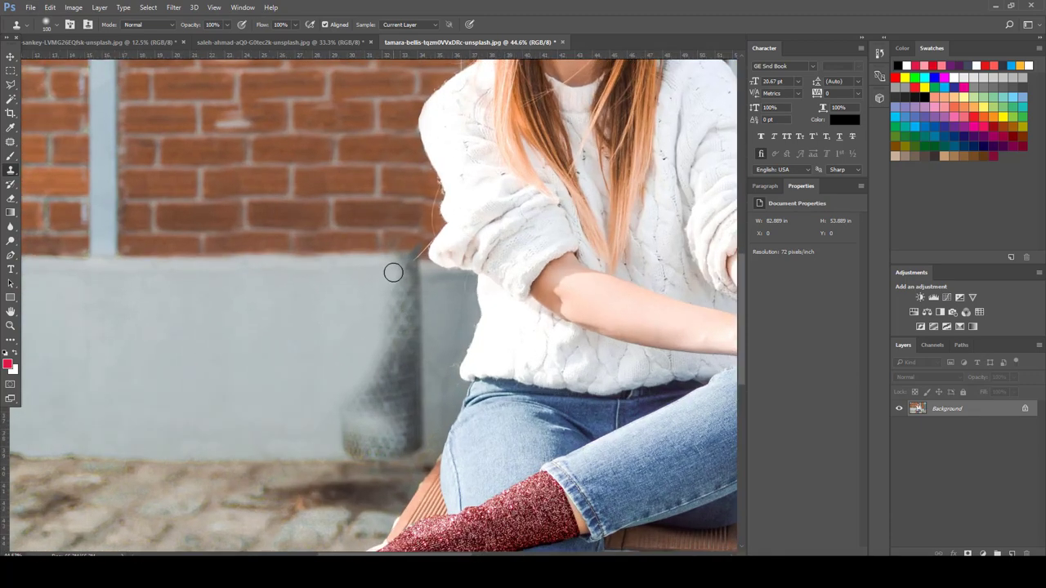
Enlarge the Clone Stamp brush to size 200 and clone clean grey wall over the bin beside the woman
{"action": "key", "text": "bracketright"}
{"action": "key", "text": "bracketright"}
{"action": "key", "text": "bracketright"}
{"action": "key", "text": "bracketright"}
{"action": "left_click", "coordinate": [329, 259], "text": "alt"}
{"action": "mouse_move", "coordinate": [413, 260]}
{"action": "left_mouse_down"}
{"action": "mouse_move", "coordinate": [392, 295]}
{"action": "mouse_move", "coordinate": [398, 282]}
{"action": "mouse_move", "coordinate": [389, 283]}
{"action": "mouse_move", "coordinate": [418, 291]}
{"action": "mouse_move", "coordinate": [401, 280]}
{"action": "mouse_move", "coordinate": [375, 298]}
{"action": "mouse_move", "coordinate": [423, 307]}
{"action": "mouse_move", "coordinate": [388, 339]}
{"action": "mouse_move", "coordinate": [418, 343]}
{"action": "mouse_move", "coordinate": [387, 356]}
{"action": "mouse_move", "coordinate": [397, 371]}
{"action": "mouse_move", "coordinate": [425, 312]}
{"action": "mouse_move", "coordinate": [408, 339]}
{"action": "mouse_move", "coordinate": [373, 312]}
{"action": "mouse_move", "coordinate": [330, 312]}
{"action": "mouse_move", "coordinate": [428, 313]}
{"action": "mouse_move", "coordinate": [414, 322]}
{"action": "mouse_move", "coordinate": [399, 293]}
{"action": "mouse_move", "coordinate": [356, 331]}
{"action": "mouse_move", "coordinate": [363, 349]}
{"action": "mouse_move", "coordinate": [348, 346]}
{"action": "mouse_move", "coordinate": [366, 352]}
{"action": "mouse_move", "coordinate": [292, 360]}
{"action": "mouse_move", "coordinate": [366, 355]}
{"action": "left_mouse_up"}
Clone the lower part of the grey wall over the last bin remnant just above the paving, next to the bench
{"action": "scroll", "coordinate": [420, 329], "scroll_direction": "down", "scroll_amount": 3}
{"action": "scroll", "coordinate": [411, 337], "scroll_direction": "down", "scroll_amount": 1}
{"action": "left_click", "coordinate": [298, 287], "text": "alt"}
{"action": "scroll", "coordinate": [294, 361], "scroll_direction": "down", "scroll_amount": 1}
{"action": "left_click", "coordinate": [288, 355], "text": "alt"}
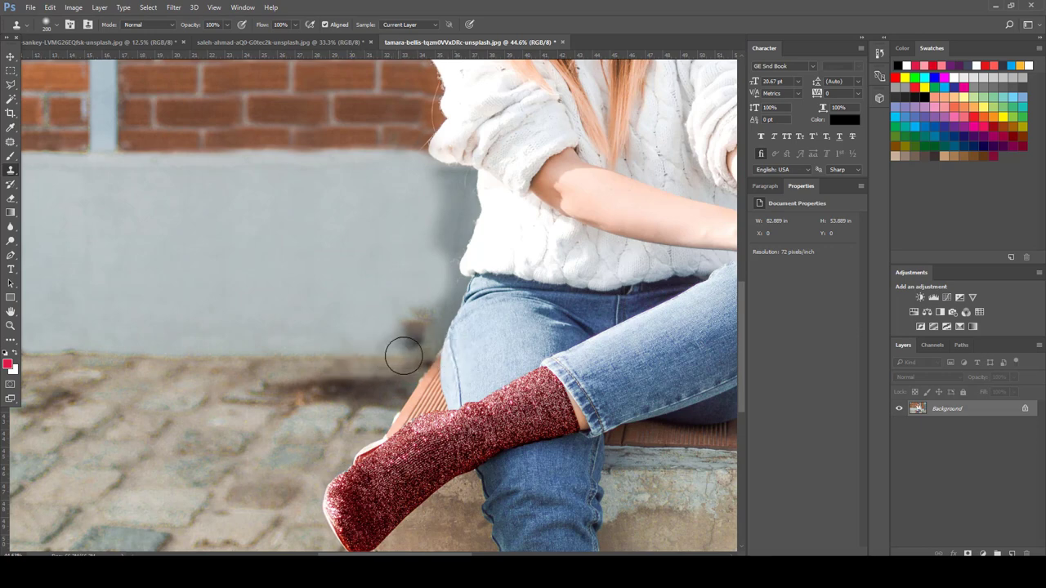
{"action": "mouse_move", "coordinate": [395, 331]}
{"action": "left_mouse_down"}
{"action": "mouse_move", "coordinate": [411, 330]}
{"action": "mouse_move", "coordinate": [418, 308]}
{"action": "left_mouse_up"}
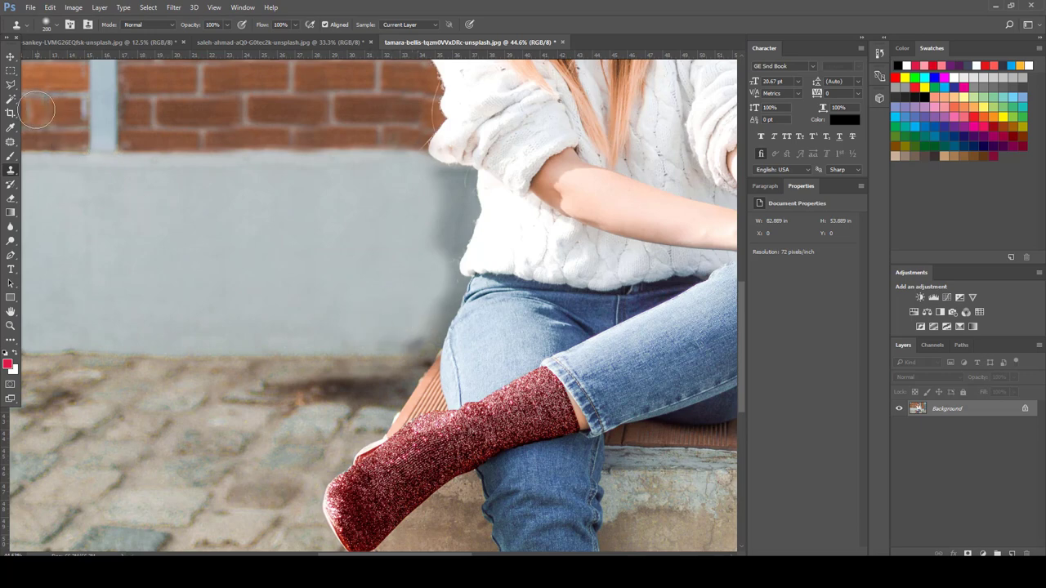
Outline the grey wall area beside the woman with the Polygonal Lasso Tool, following the edges of her sweater and jeans
{"action": "left_click", "coordinate": [10, 84]}
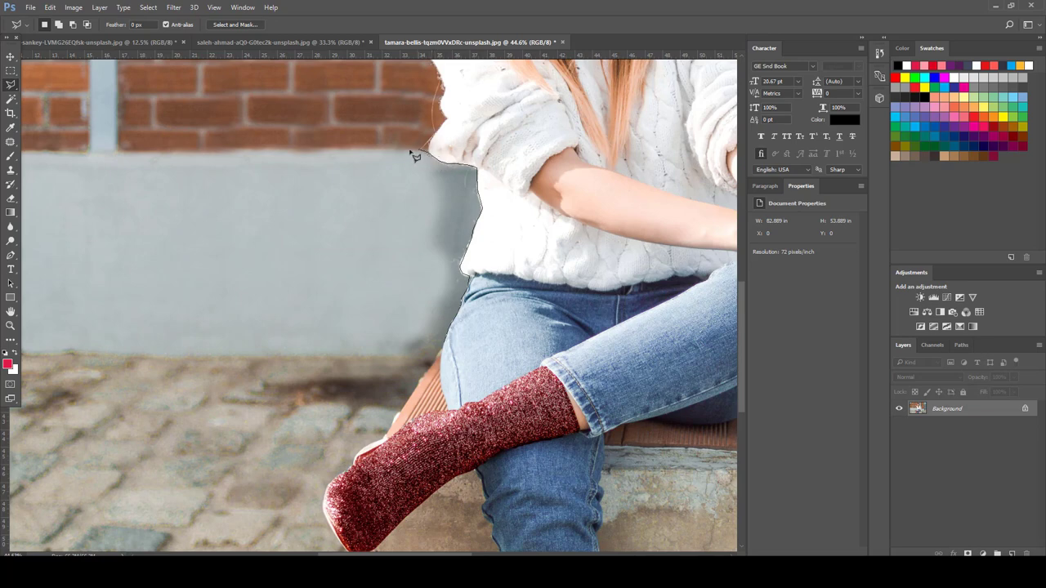
{"action": "mouse_move", "coordinate": [308, 162]}
{"action": "left_mouse_down"}
{"action": "mouse_move", "coordinate": [254, 166]}
{"action": "mouse_move", "coordinate": [198, 196]}
{"action": "mouse_move", "coordinate": [200, 273]}
{"action": "mouse_move", "coordinate": [227, 335]}
{"action": "left_mouse_up"}
{"action": "mouse_move", "coordinate": [312, 388]}
{"action": "left_mouse_down"}
{"action": "mouse_move", "coordinate": [355, 400]}
{"action": "mouse_move", "coordinate": [434, 374]}
{"action": "mouse_move", "coordinate": [446, 349]}
{"action": "left_mouse_up"}
Set the Clone Stamp brush to size 300, clone grey wall over the dark remnants along the woman's body within the selection, and deselect
{"action": "left_click", "coordinate": [10, 170]}
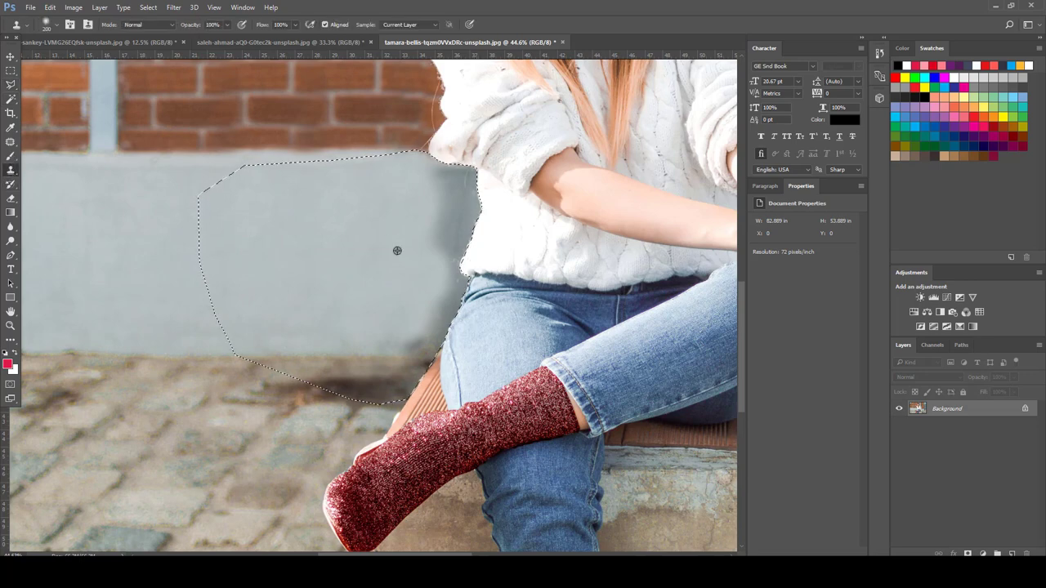
{"action": "key", "text": "bracketright"}
{"action": "key", "text": "bracketright"}
{"action": "key", "text": "bracketright"}
{"action": "key", "text": "bracketright"}
{"action": "key", "text": "bracketright"}
{"action": "key", "text": "bracketright"}
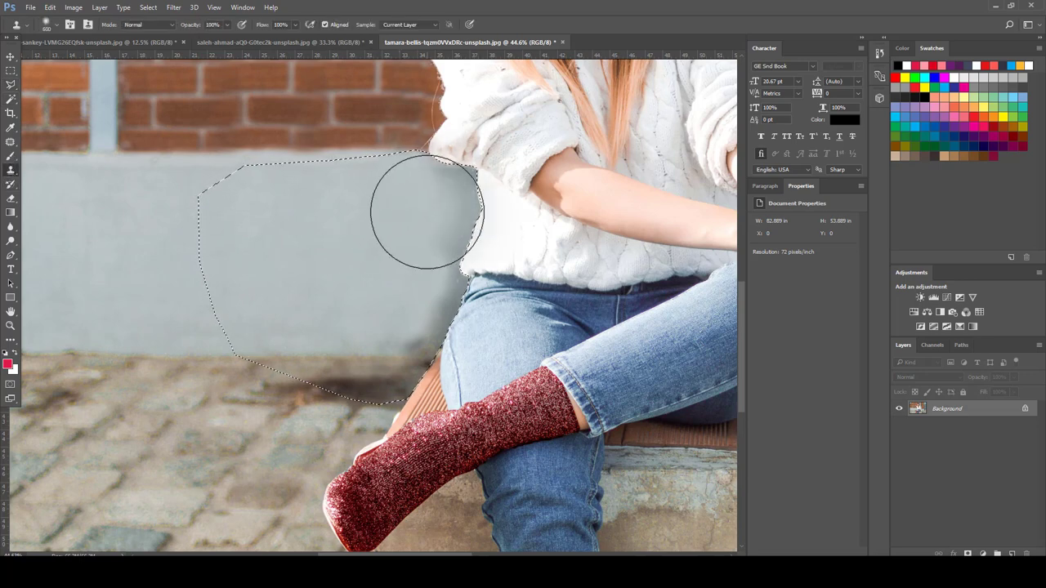
{"action": "key", "text": "bracketleft"}
{"action": "key", "text": "bracketleft"}
{"action": "key", "text": "bracketleft"}
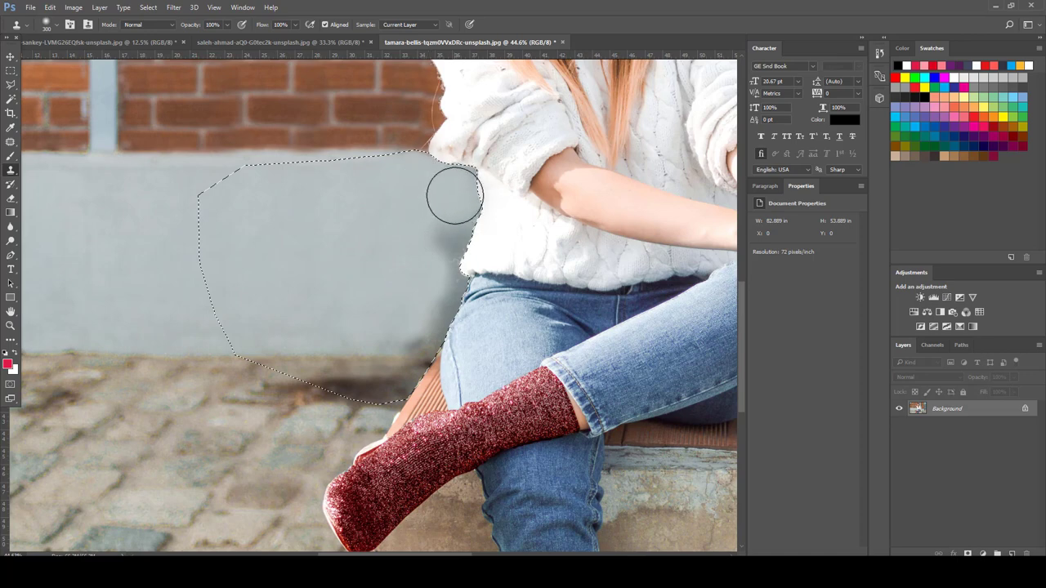
{"action": "mouse_move", "coordinate": [453, 196]}
{"action": "left_mouse_down"}
{"action": "mouse_move", "coordinate": [458, 219]}
{"action": "mouse_move", "coordinate": [430, 275]}
{"action": "mouse_move", "coordinate": [383, 264]}
{"action": "mouse_move", "coordinate": [434, 289]}
{"action": "mouse_move", "coordinate": [420, 300]}
{"action": "mouse_move", "coordinate": [430, 302]}
{"action": "mouse_move", "coordinate": [422, 318]}
{"action": "mouse_move", "coordinate": [401, 327]}
{"action": "mouse_move", "coordinate": [420, 328]}
{"action": "left_mouse_up"}
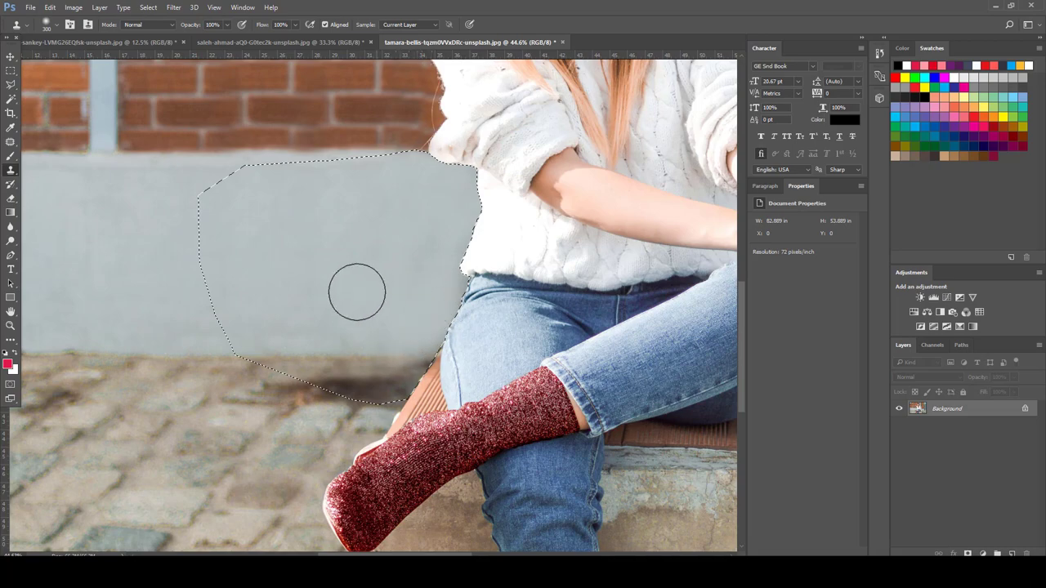
{"action": "key", "text": "ctrl+d"}
{"action": "scroll", "coordinate": [353, 270], "scroll_direction": "down", "scroll_amount": 5}
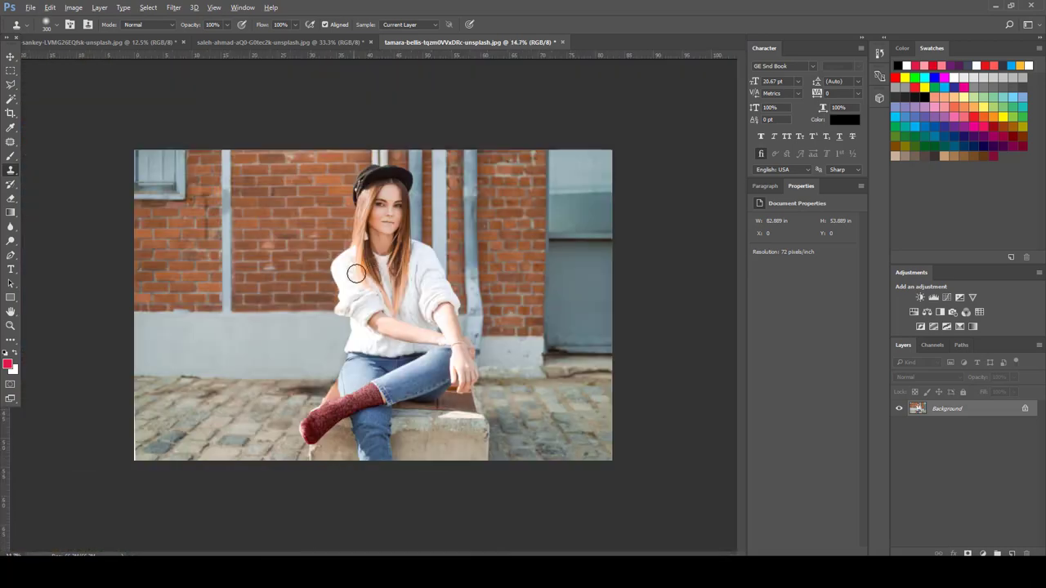
{"action": "scroll", "coordinate": [299, 381], "scroll_direction": "up", "scroll_amount": 1}
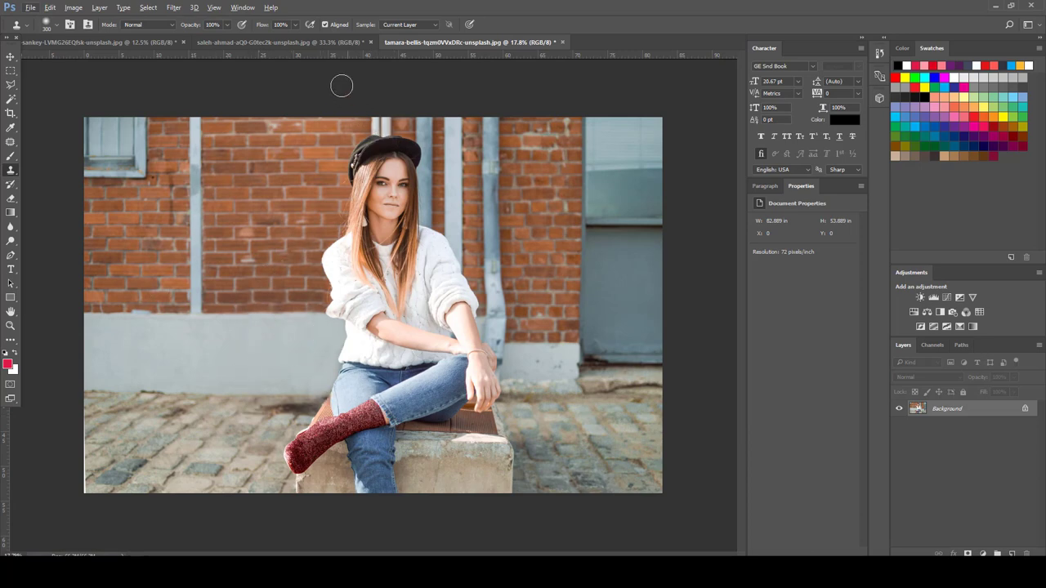
{"action": "left_click", "coordinate": [317, 43]}
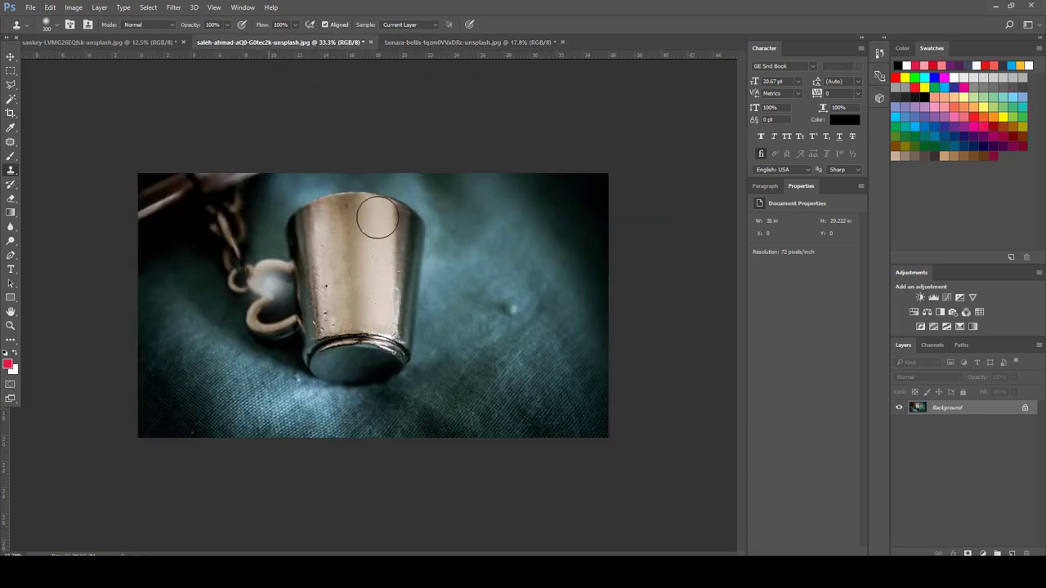
{"action": "left_click", "coordinate": [12, 143]}
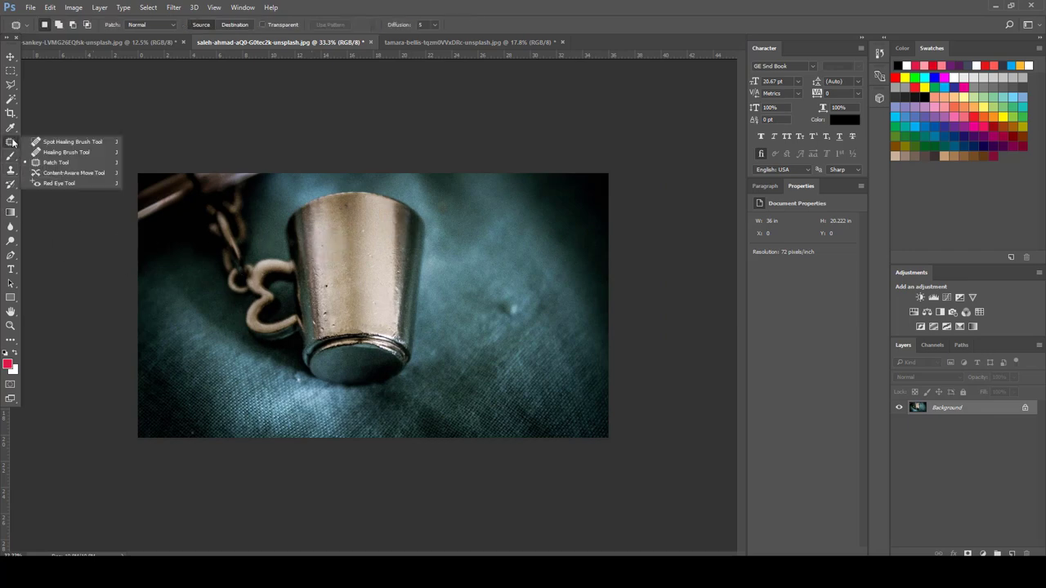
In the seascape photo, outline the pale vertical smudge across the horizon with the Lasso Tool, fill it with Content-Aware contents, and deselect
{"action": "left_click", "coordinate": [136, 42]}
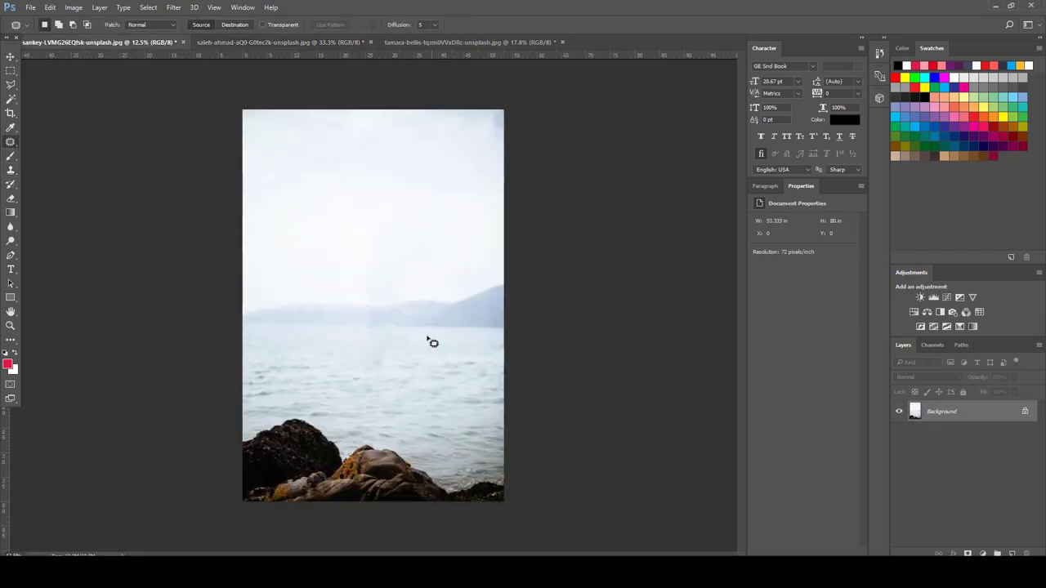
{"action": "left_click", "coordinate": [10, 85]}
{"action": "left_click", "coordinate": [46, 85]}
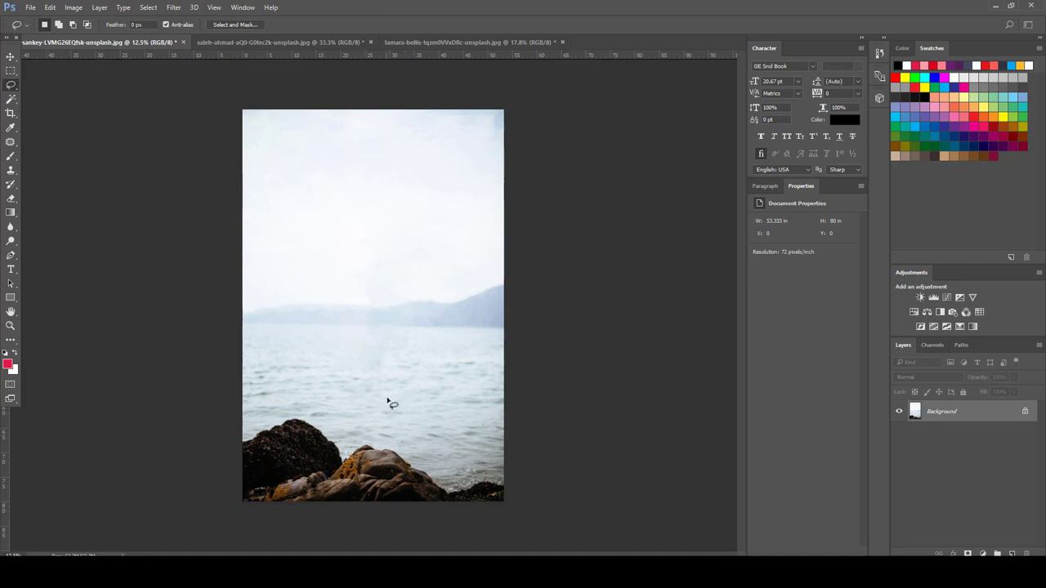
{"action": "mouse_move", "coordinate": [397, 304]}
{"action": "left_mouse_down"}
{"action": "mouse_move", "coordinate": [360, 273]}
{"action": "mouse_move", "coordinate": [350, 334]}
{"action": "mouse_move", "coordinate": [384, 392]}
{"action": "left_mouse_up"}
{"action": "right_click", "coordinate": [378, 302]}
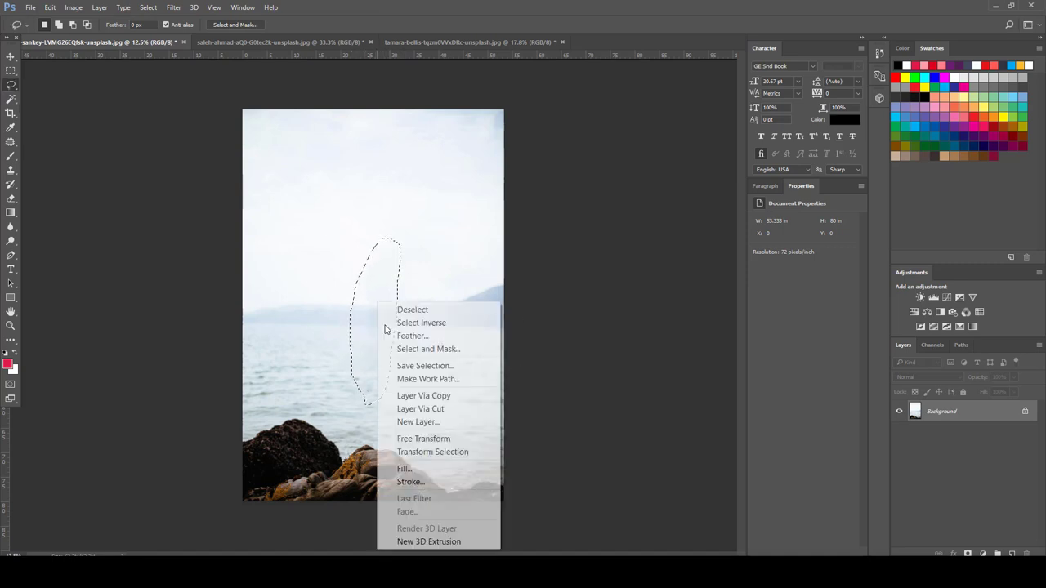
{"action": "left_click", "coordinate": [405, 469]}
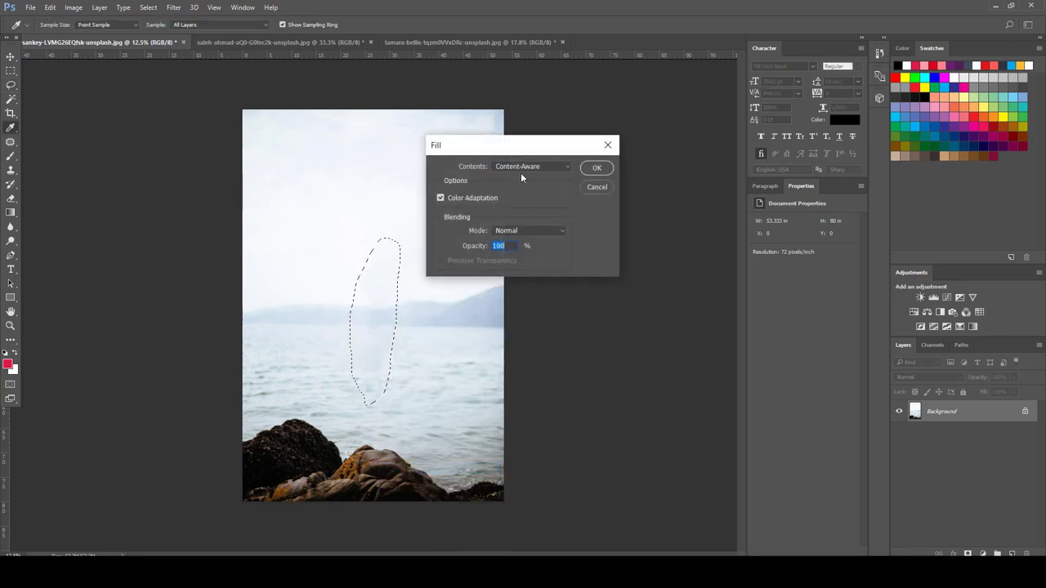
{"action": "left_click", "coordinate": [597, 167]}
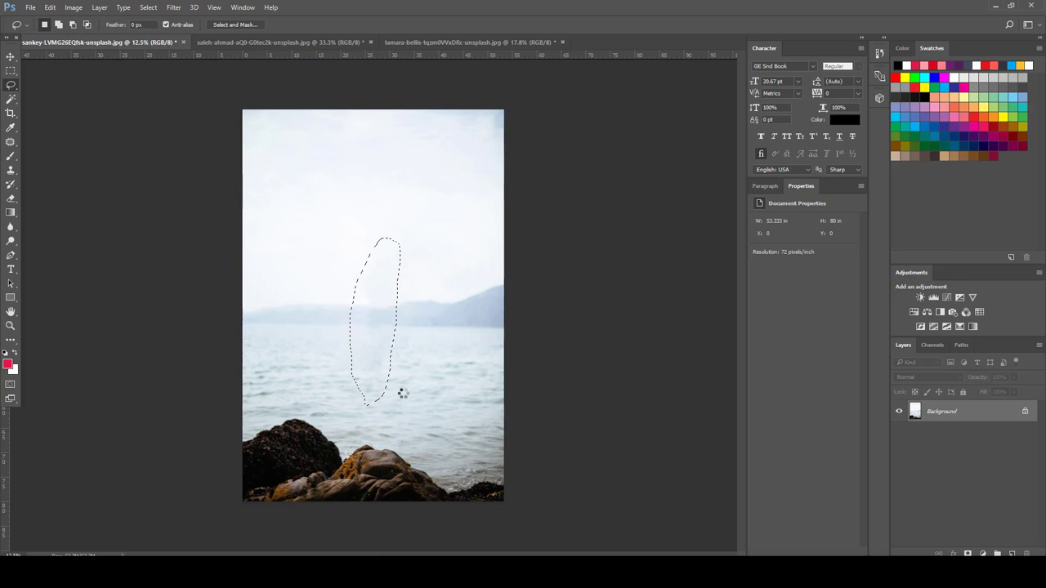
{"action": "key", "text": "ctrl+d"}
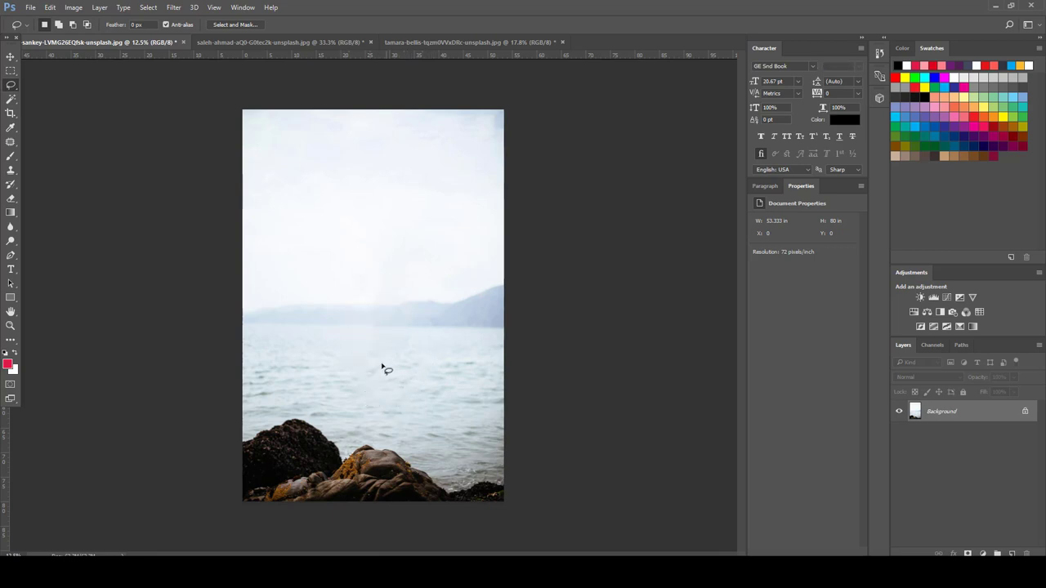
Lasso the narrower smudge still crossing the sky, hills and sea, apply another Content-Aware fill to it, and deselect
{"action": "mouse_move", "coordinate": [381, 365]}
{"action": "left_mouse_down"}
{"action": "mouse_move", "coordinate": [408, 262]}
{"action": "mouse_move", "coordinate": [381, 276]}
{"action": "mouse_move", "coordinate": [381, 370]}
{"action": "left_mouse_up"}
{"action": "left_click_drag", "start_coordinate": [386, 309], "coordinate": [390, 256]}
{"action": "left_click_drag", "start_coordinate": [375, 379], "coordinate": [375, 379]}
{"action": "right_click", "coordinate": [388, 302]}
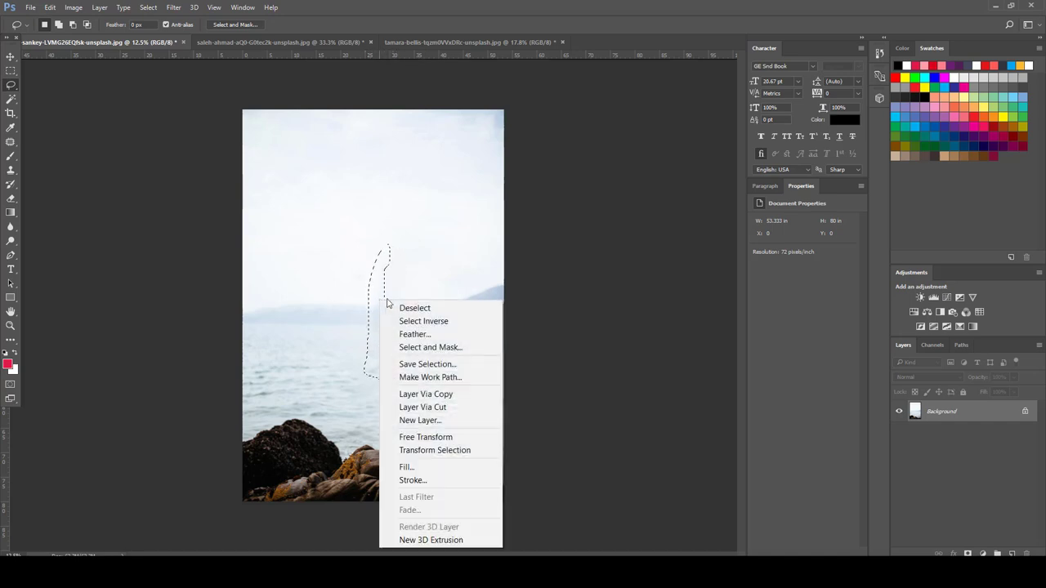
{"action": "left_click", "coordinate": [430, 468]}
{"action": "left_click", "coordinate": [597, 168]}
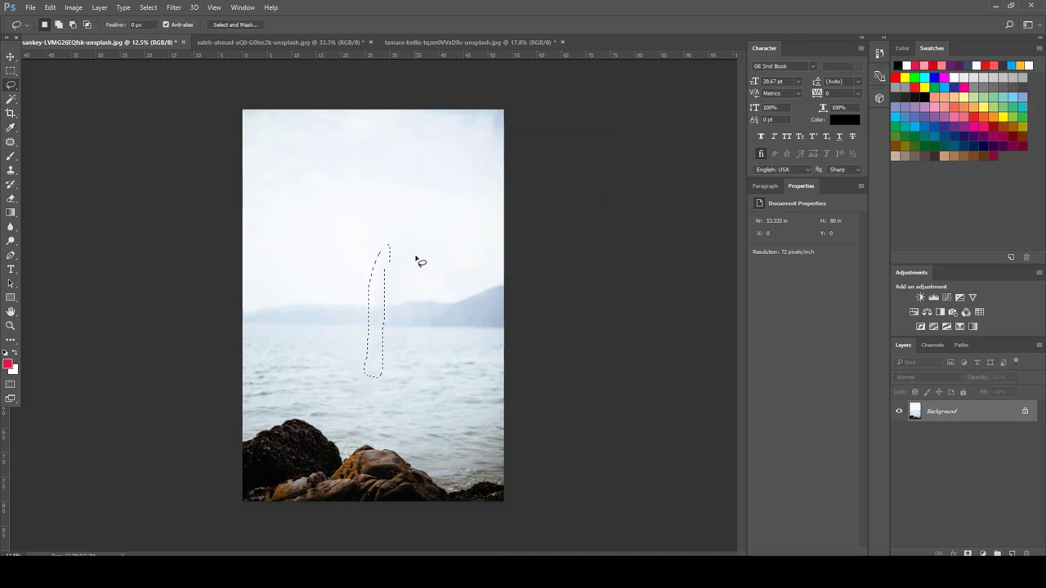
{"action": "key", "text": "ctrl+d"}
{"action": "left_click", "coordinate": [424, 44]}
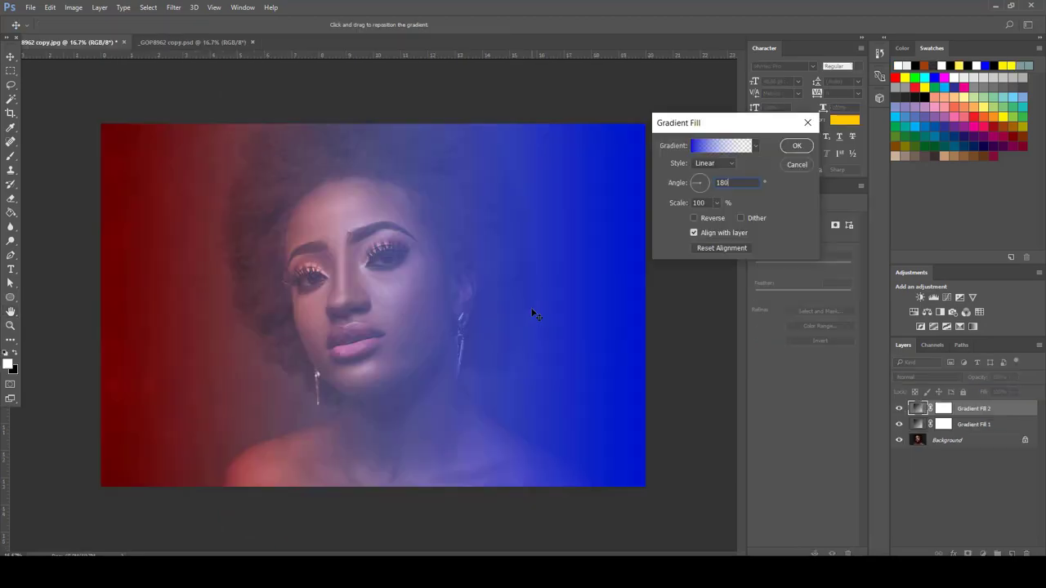
{"action": "left_click", "coordinate": [710, 148]}
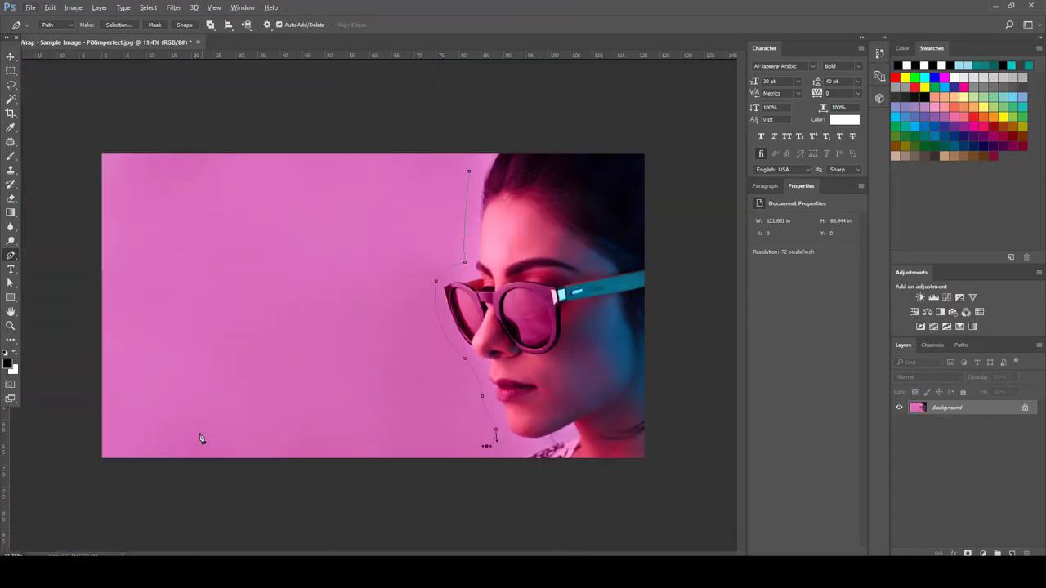
{"action": "left_click_drag", "start_coordinate": [140, 443], "coordinate": [469, 174]}
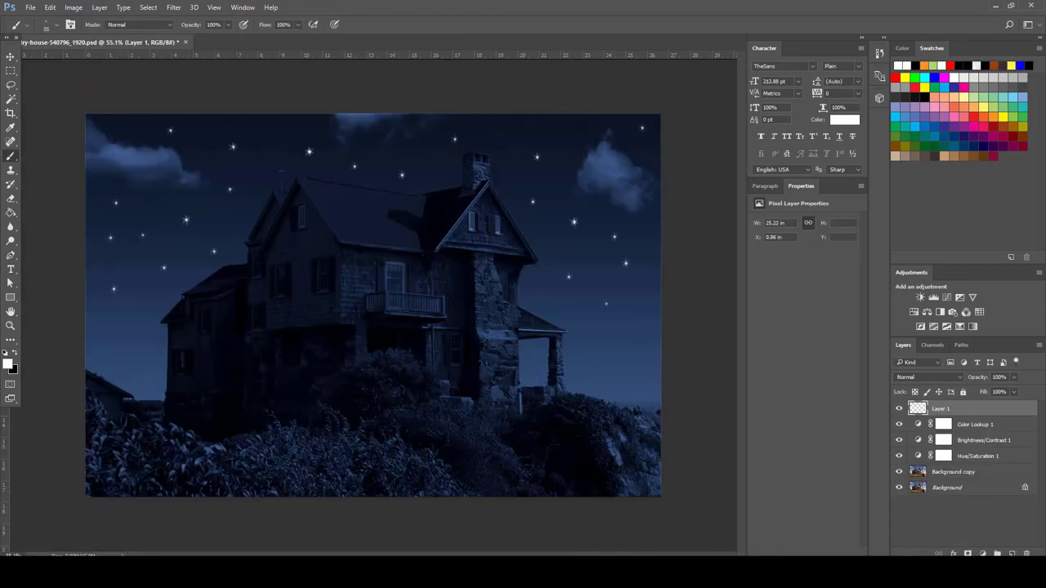
{"action": "left_click", "coordinate": [46, 25]}
{"action": "left_click", "coordinate": [555, 208]}
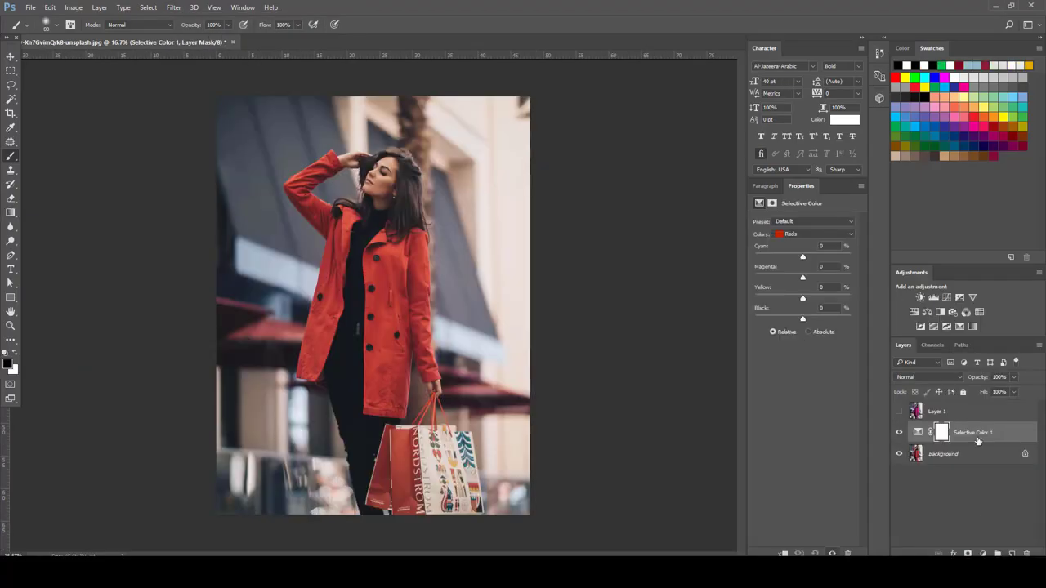
{"action": "left_click_drag", "start_coordinate": [802, 278], "coordinate": [795, 318]}
{"action": "left_click", "coordinate": [949, 483]}
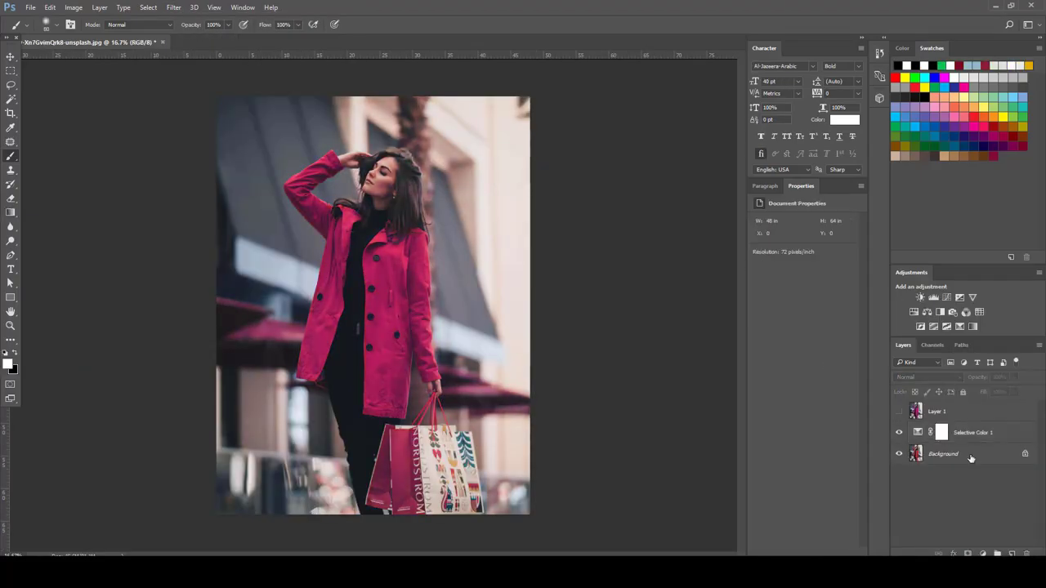
{"action": "left_click", "coordinate": [971, 433]}
{"action": "left_click", "coordinate": [948, 453]}
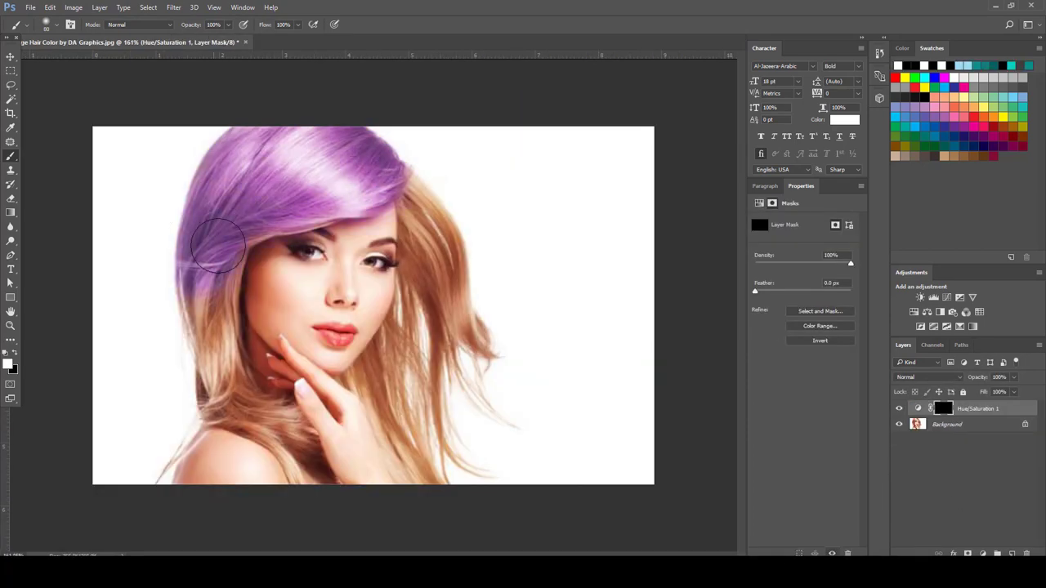
{"action": "mouse_move", "coordinate": [219, 245]}
{"action": "left_mouse_down"}
{"action": "mouse_move", "coordinate": [133, 451]}
{"action": "mouse_move", "coordinate": [449, 367]}
{"action": "left_mouse_up"}
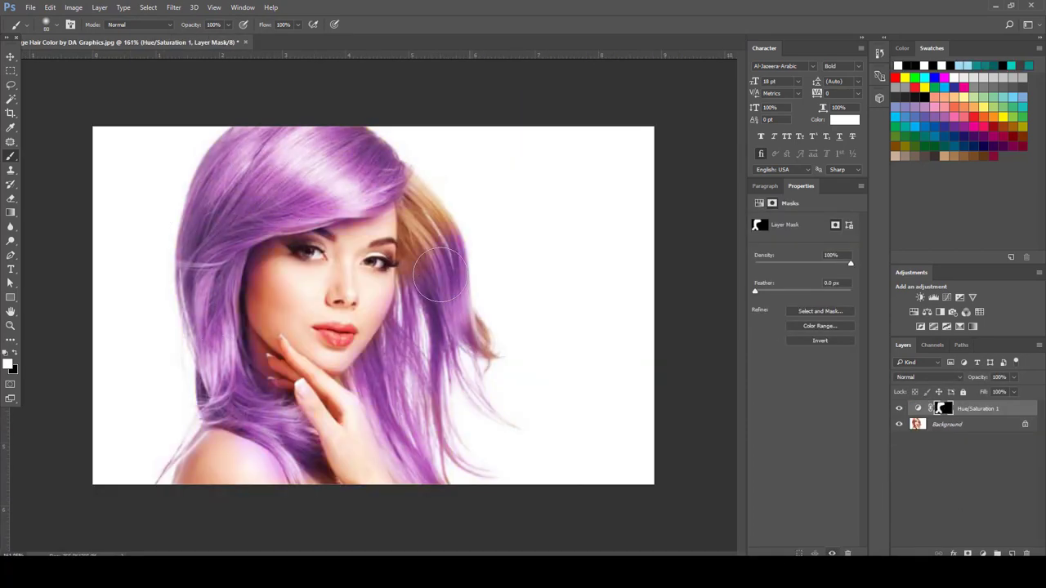
{"action": "scroll", "coordinate": [354, 433], "scroll_direction": "up", "scroll_amount": 3}
{"action": "scroll", "coordinate": [354, 433], "scroll_direction": "down", "scroll_amount": 2}
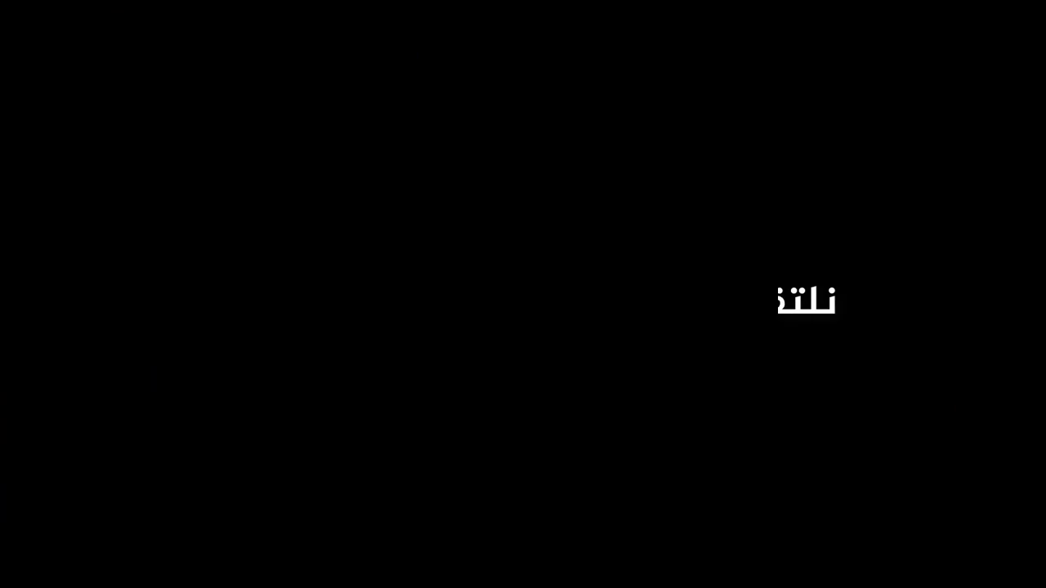